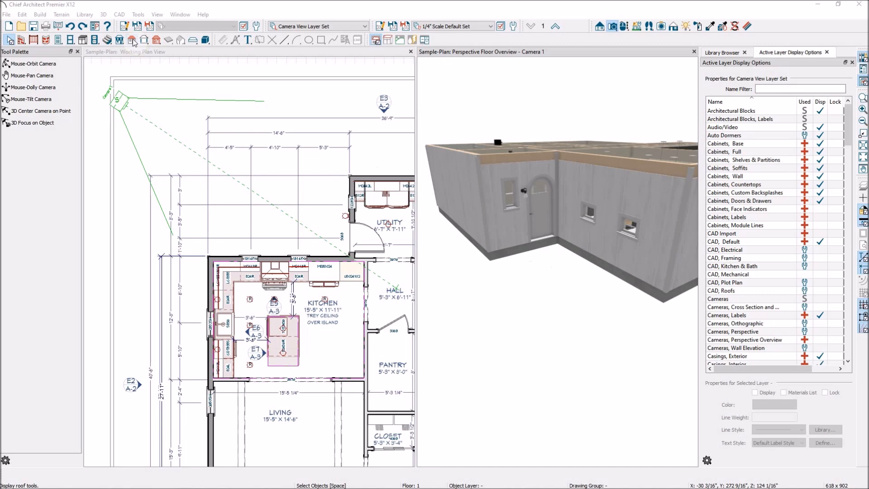
Turn off Auto Rebuild Roofs in the Build Roof settings
left_click(132, 40)
left_click(40, 64)
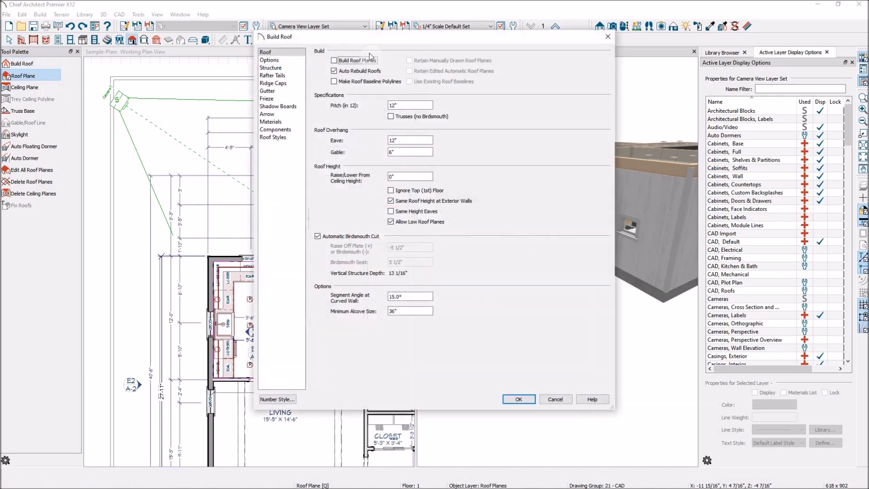
left_click(335, 71)
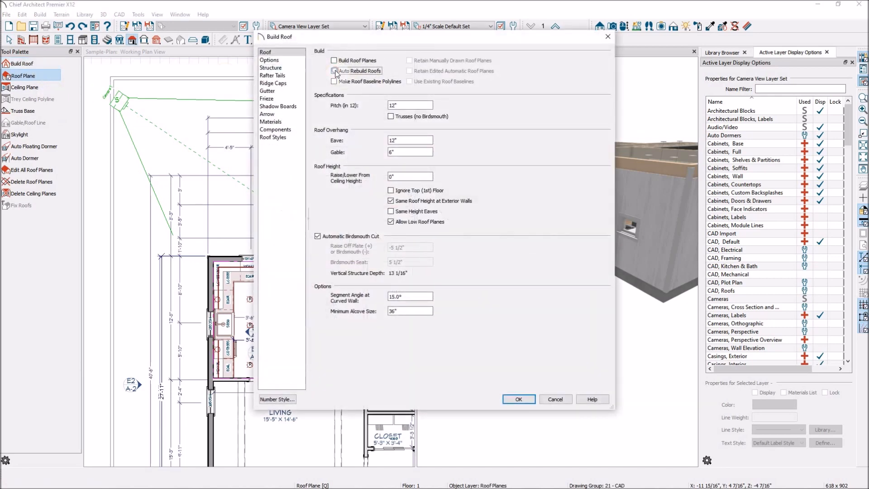
left_click(520, 400)
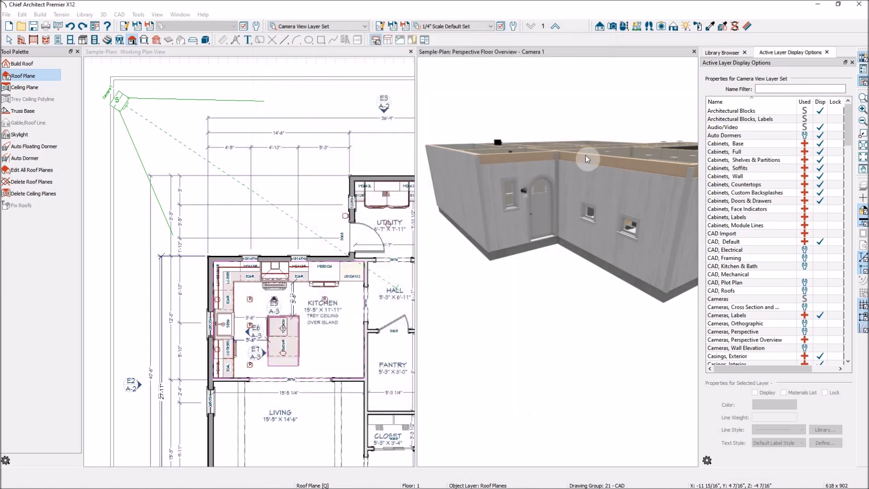
Draw straight railings from the utility room's outer corner to the kitchen's outer corner, enclosing the open exterior corner of the plan
left_click(35, 40)
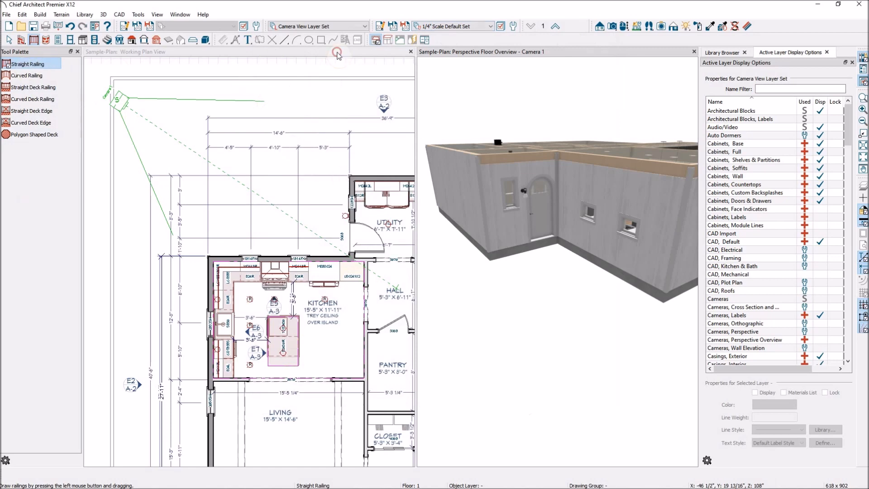
left_click(338, 54)
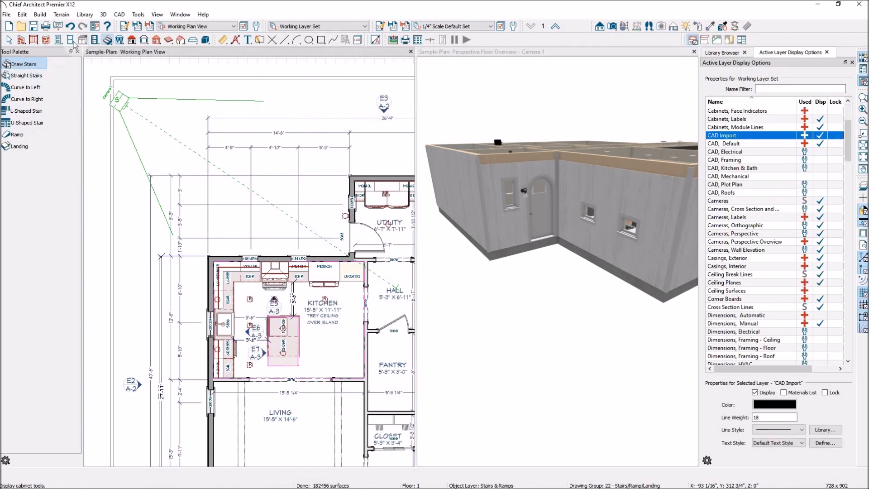
left_click(33, 40)
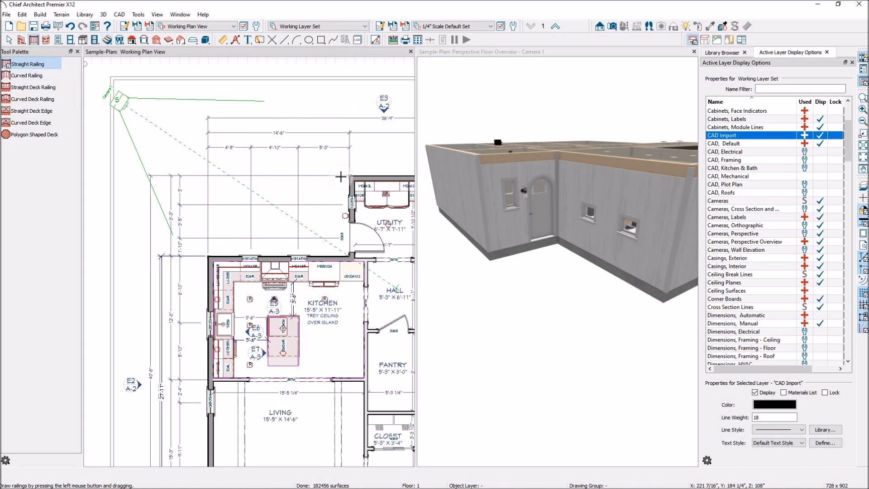
mouse_move(349, 176)
left_mouse_down()
mouse_move(209, 175)
mouse_move(226, 172)
mouse_move(210, 174)
mouse_move(206, 250)
left_mouse_up()
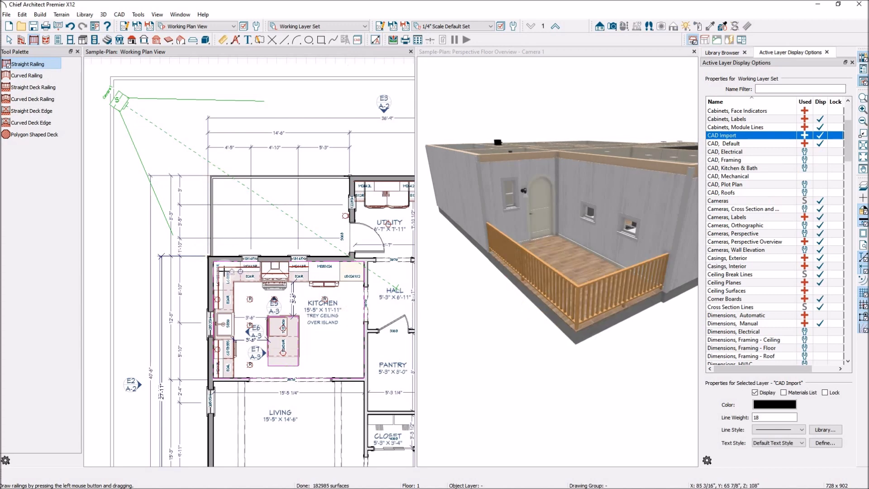
key("Escape")
Set the railed exterior room's type to Deck and leave the Room Labels layer hidden
left_click(280, 222)
left_click(279, 222)
left_click(280, 222)
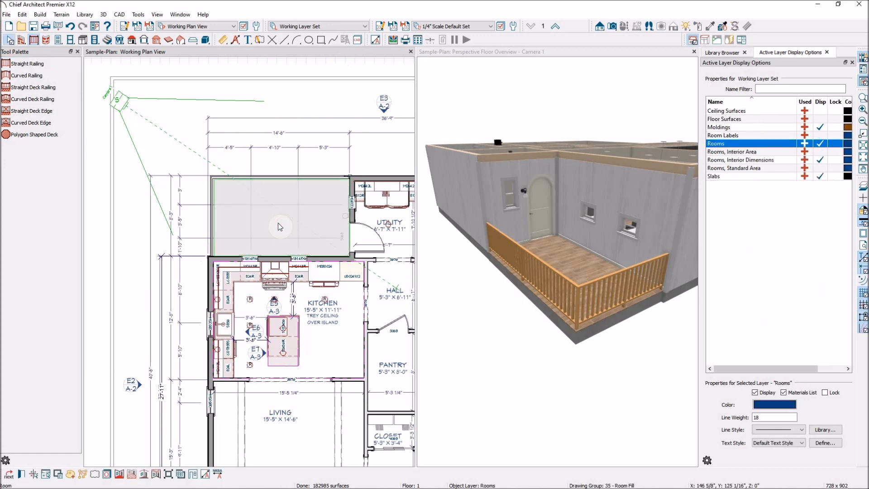
double_click(279, 223)
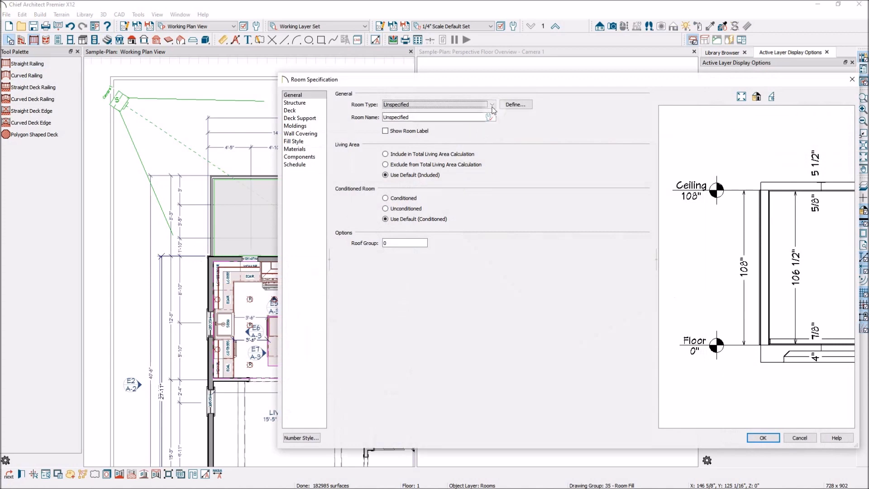
left_click(493, 107)
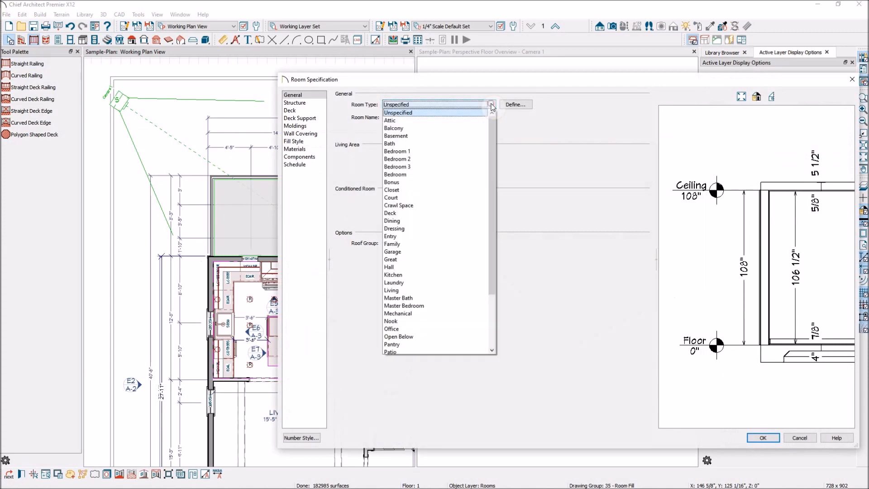
left_click(423, 214)
left_click(765, 438)
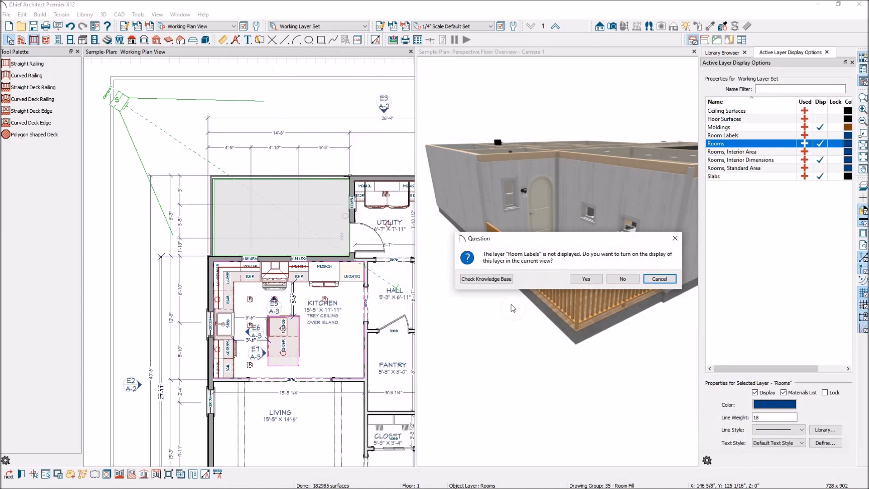
left_click(629, 279)
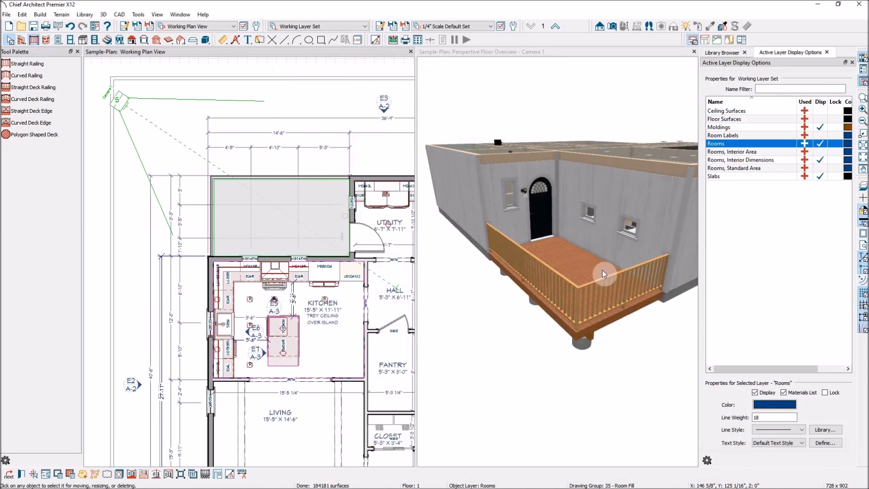
Place straight stairs on the deck's outer railing edge, opposite the kitchen wall and near the outer corner
scroll(592, 268, "up", 6)
scroll(596, 270, "down", 3)
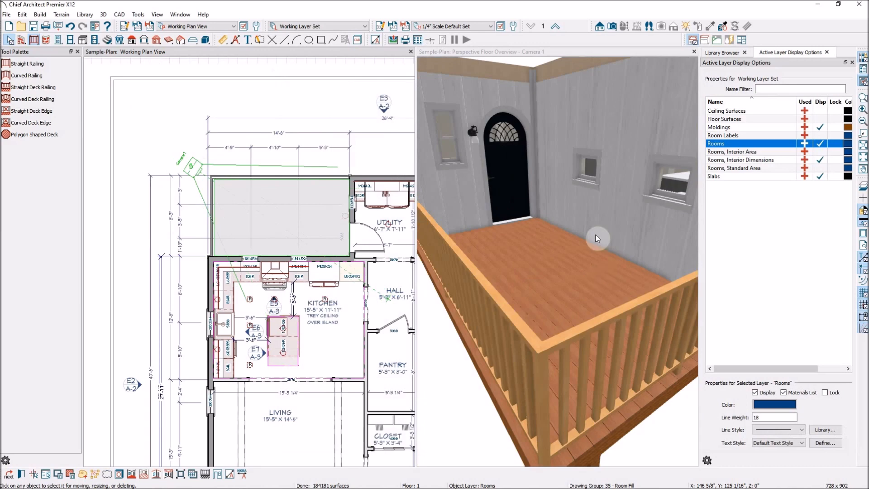
scroll(627, 267, "down", 5)
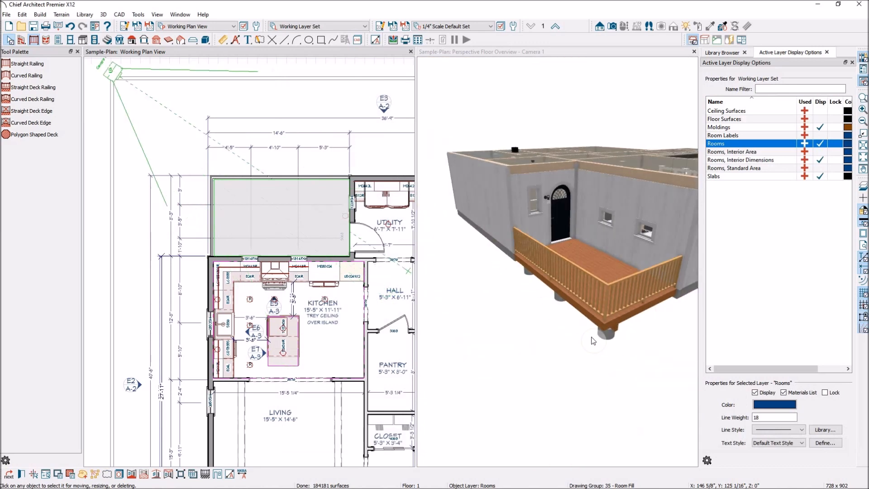
left_click(594, 311)
left_click(108, 40)
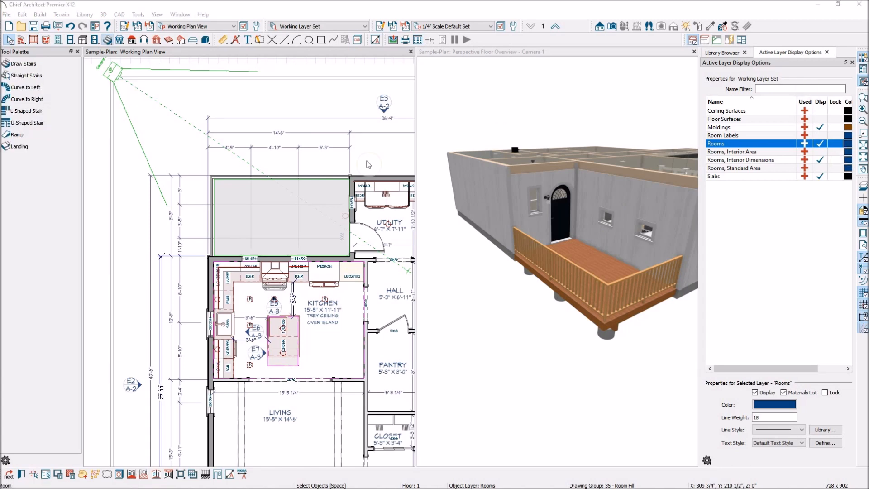
left_click(193, 109)
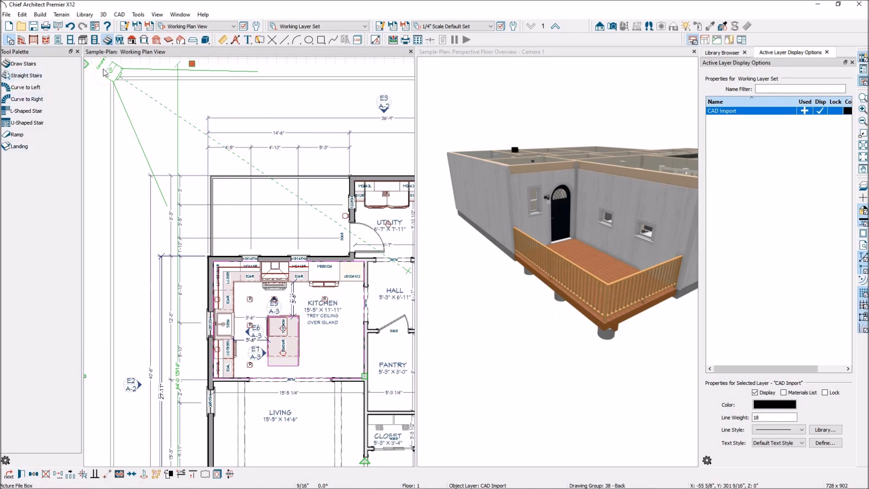
left_click(108, 40)
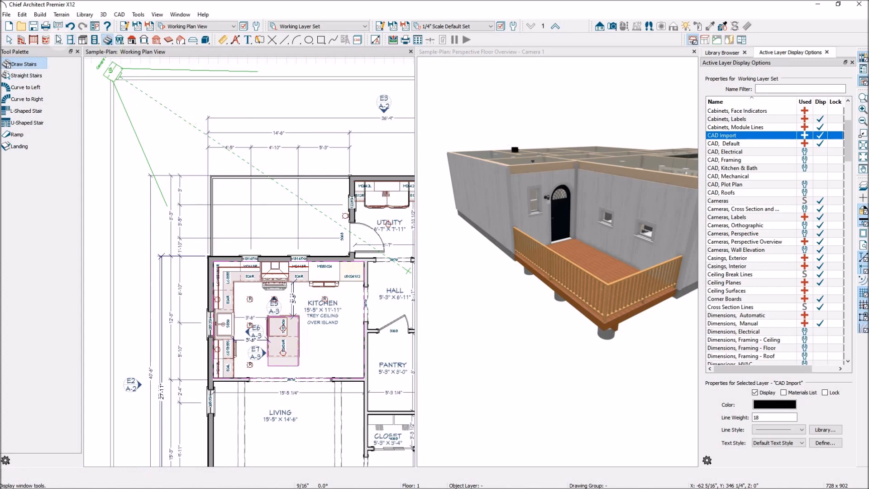
left_click(21, 76)
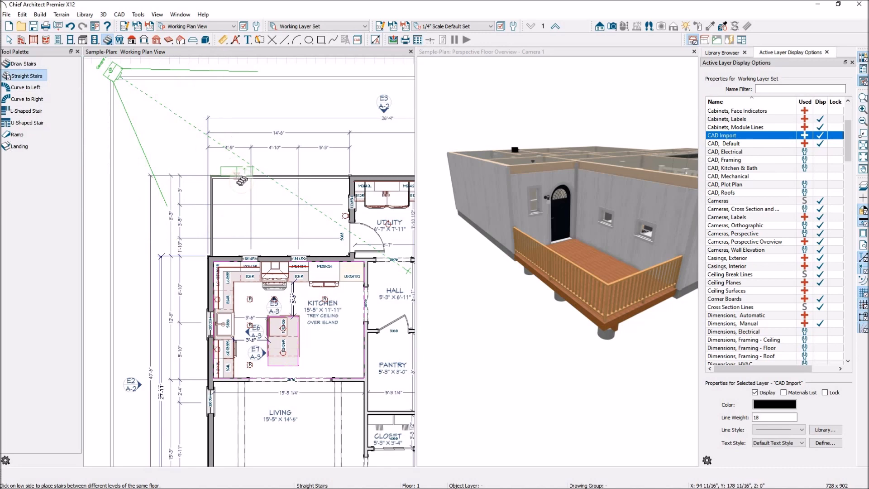
left_click(242, 181)
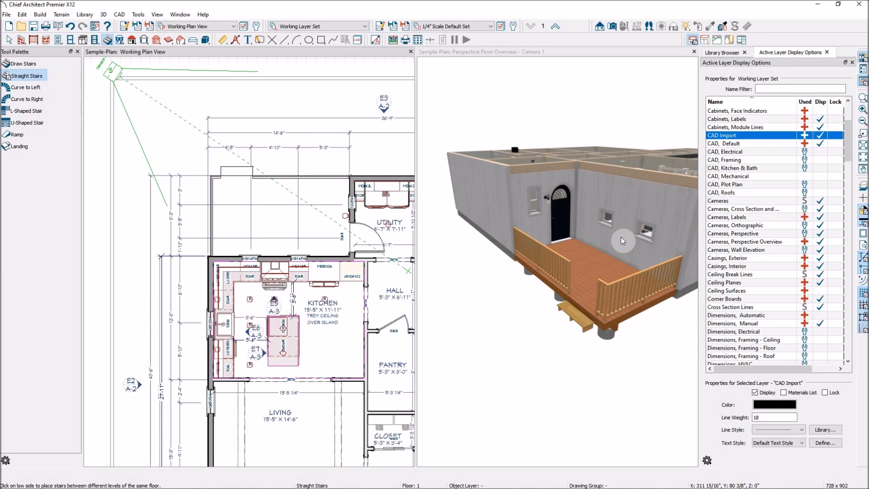
Change the deck's exterior door style to Door E11 from the library's Glass Panel Entry Doors
left_click(565, 224)
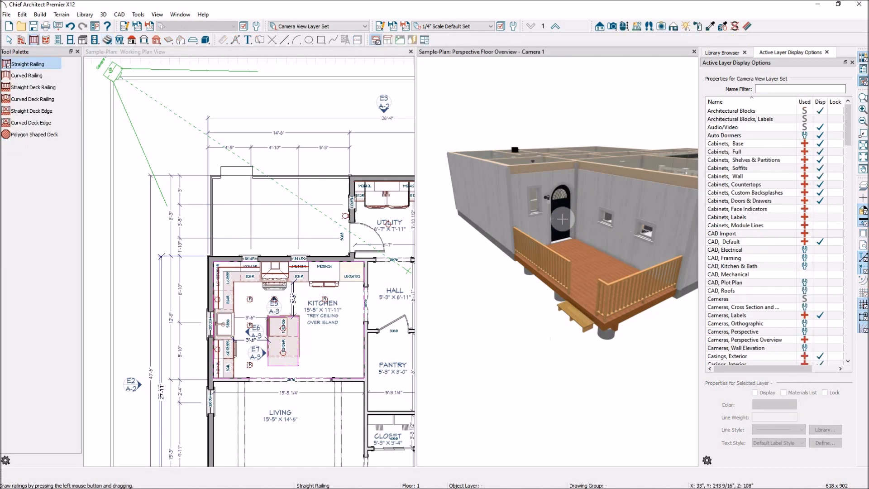
left_click(563, 219)
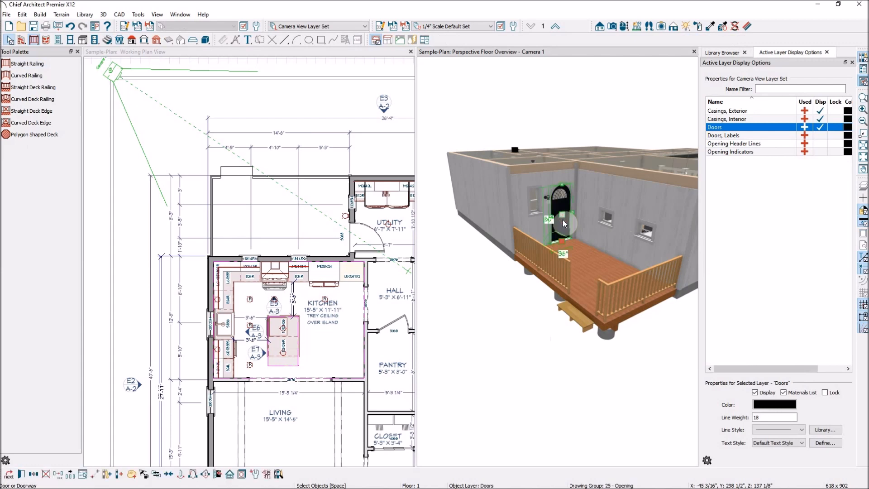
double_click(564, 222)
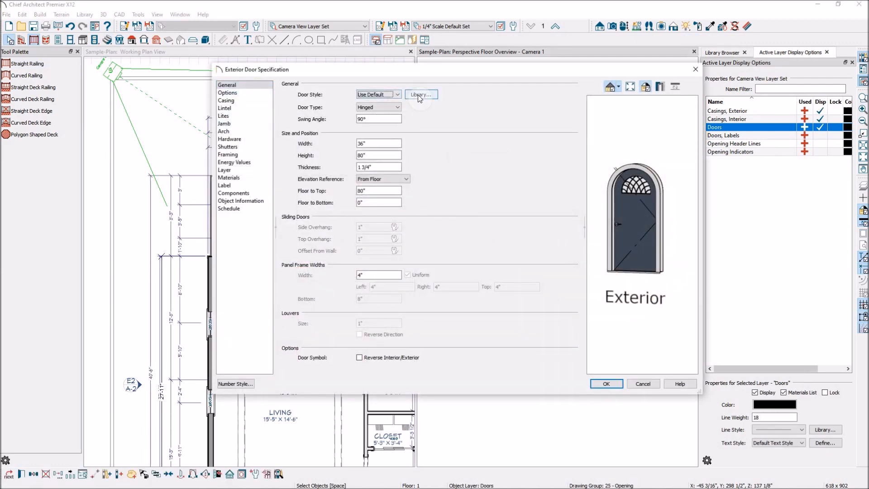
left_click(412, 96)
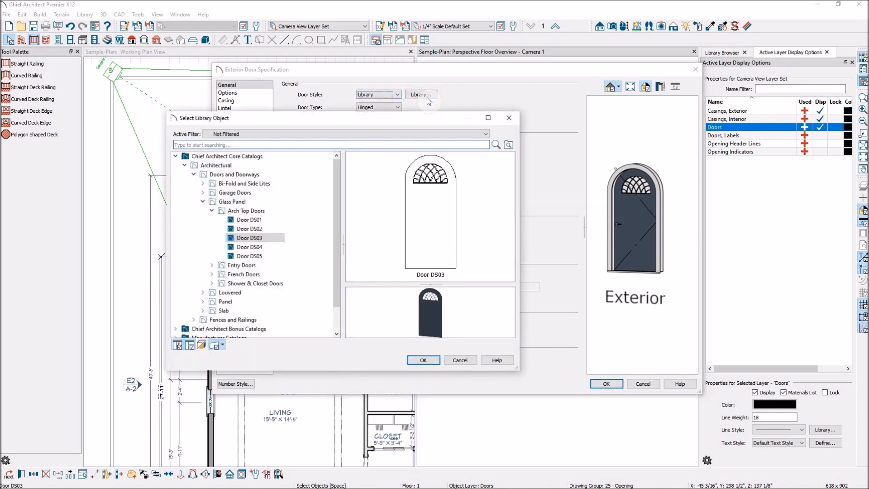
left_click(212, 210)
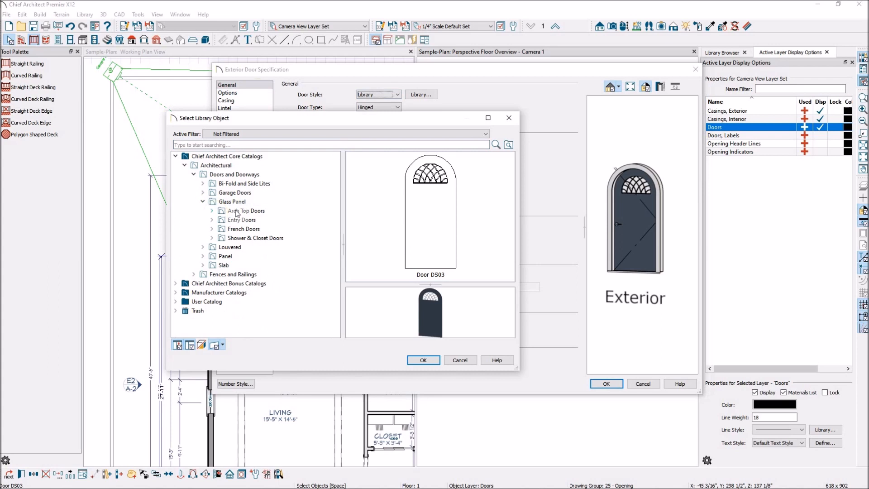
left_click(242, 220)
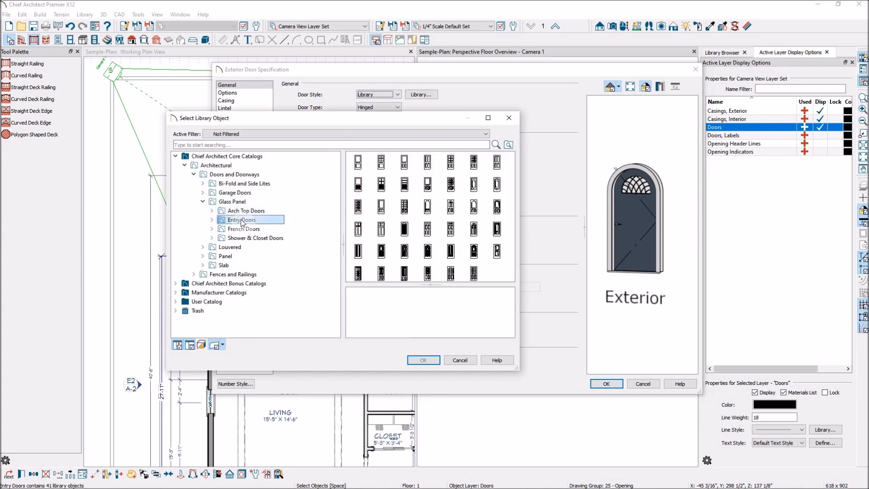
left_click(427, 186)
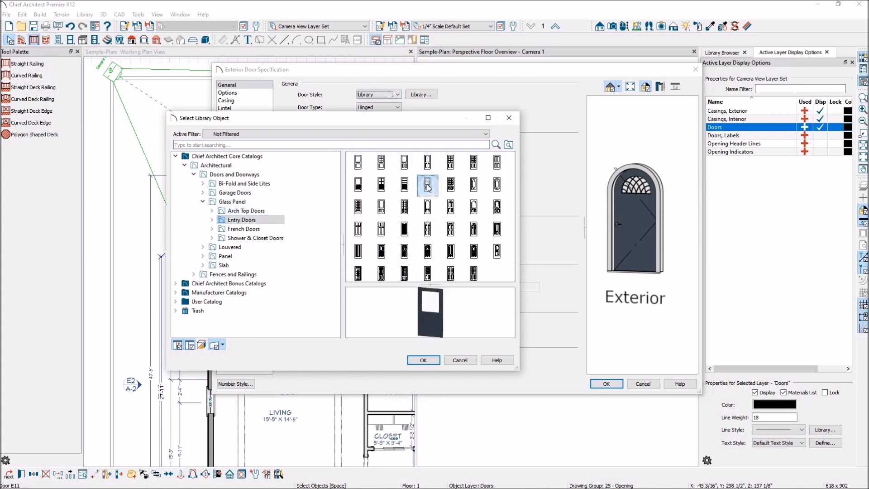
scroll(435, 325, "up", 2)
scroll(433, 324, "up", 5)
scroll(431, 321, "down", 3)
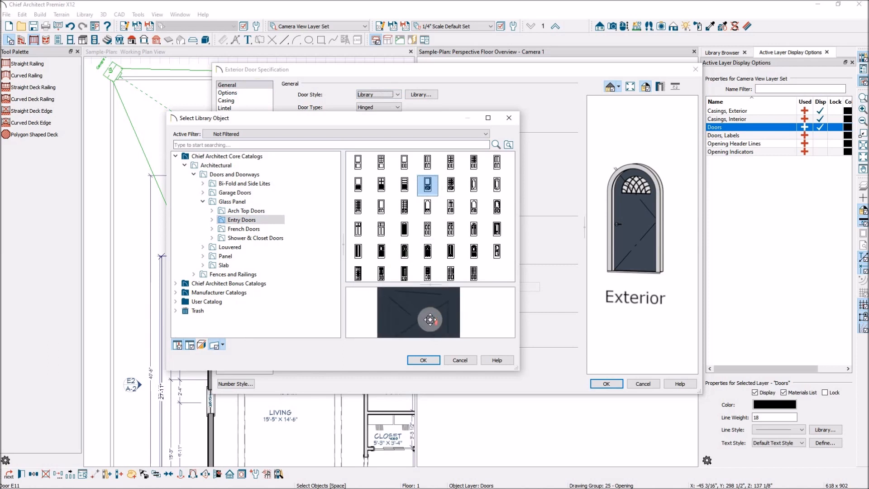
scroll(432, 317, "down", 3)
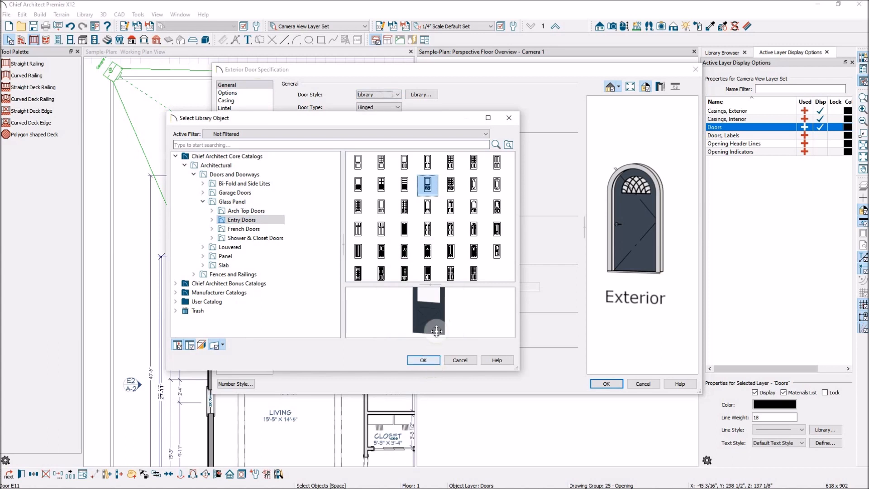
left_click(424, 360)
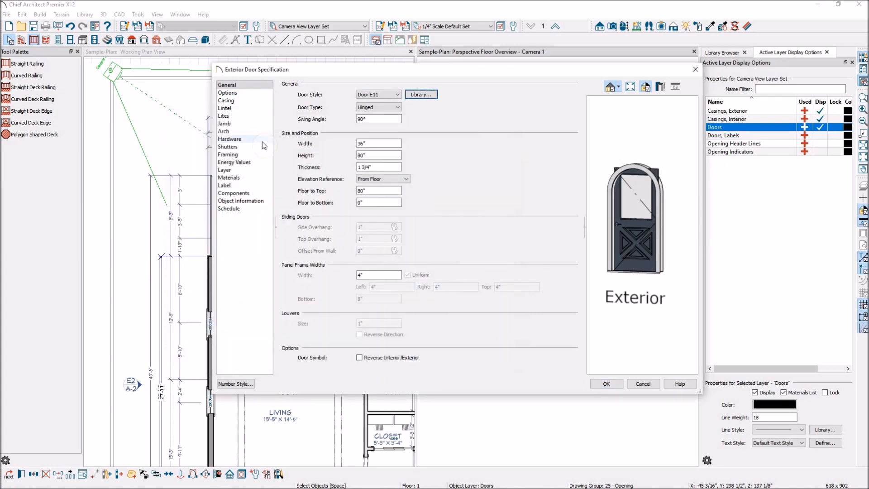
Set the exterior door's arch type to No Arch and apply the door specification
left_click(231, 131)
left_click(359, 94)
left_click(353, 109)
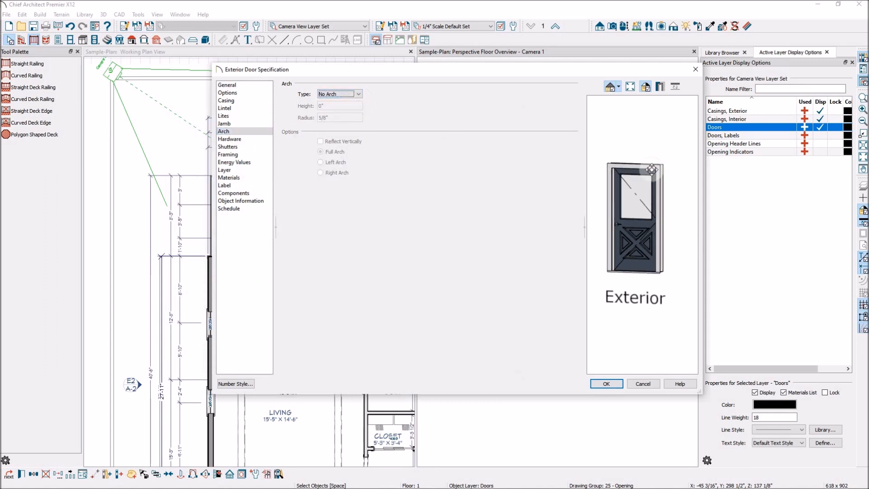
mouse_move(656, 249)
left_mouse_down()
mouse_move(581, 252)
mouse_move(661, 259)
mouse_move(533, 246)
mouse_move(702, 259)
mouse_move(651, 255)
left_mouse_up()
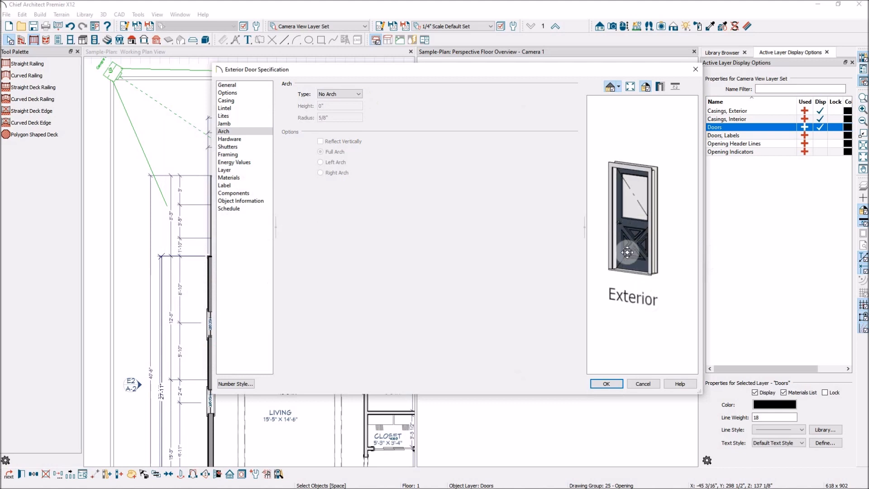
left_click(607, 384)
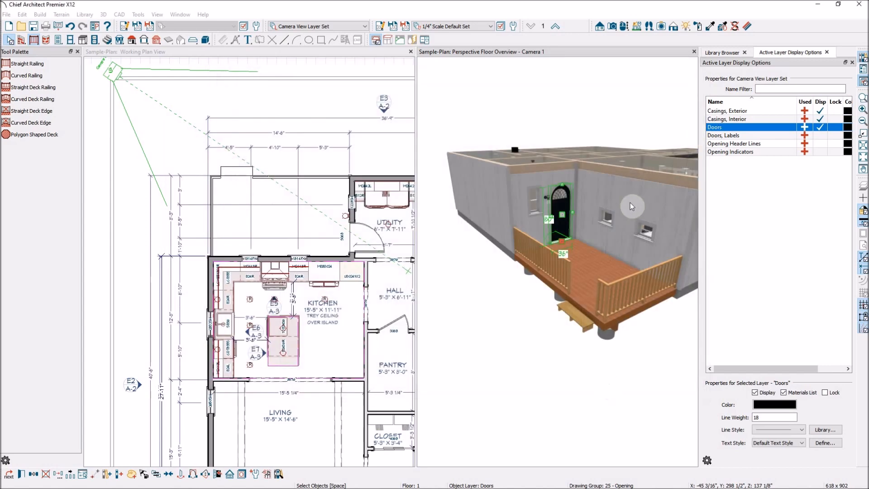
Sample the Color - Brite material from the exterior door's casing and paint the deck's exterior door with it
scroll(580, 191, "up", 5)
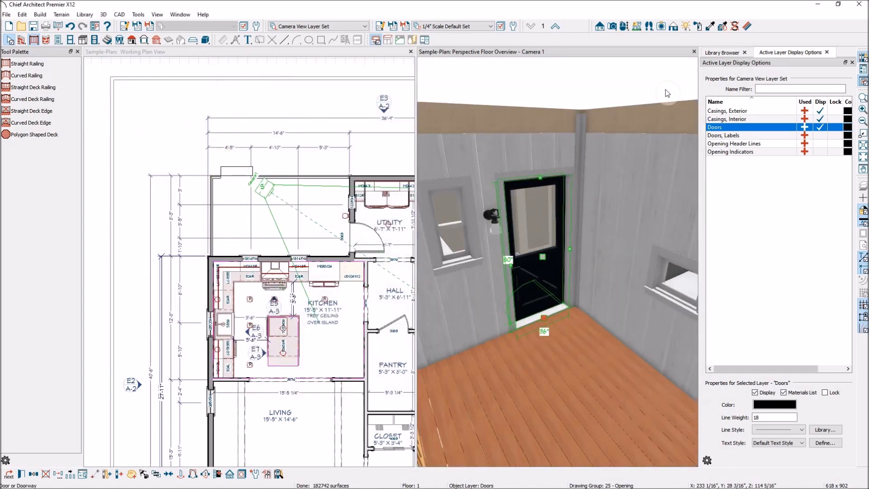
left_click(710, 26)
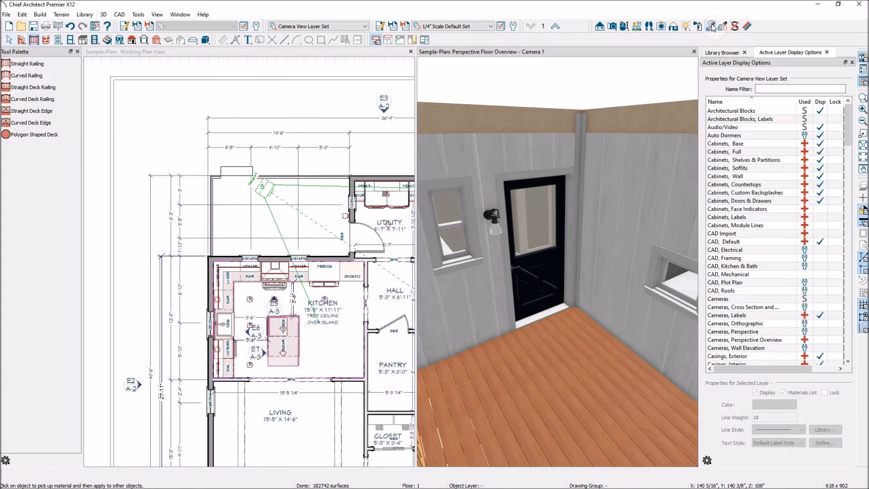
left_click(553, 169)
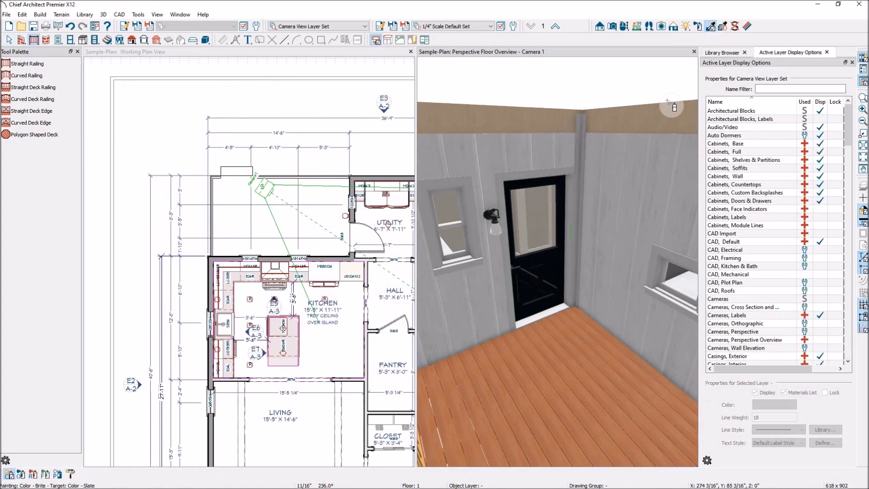
left_click(559, 175)
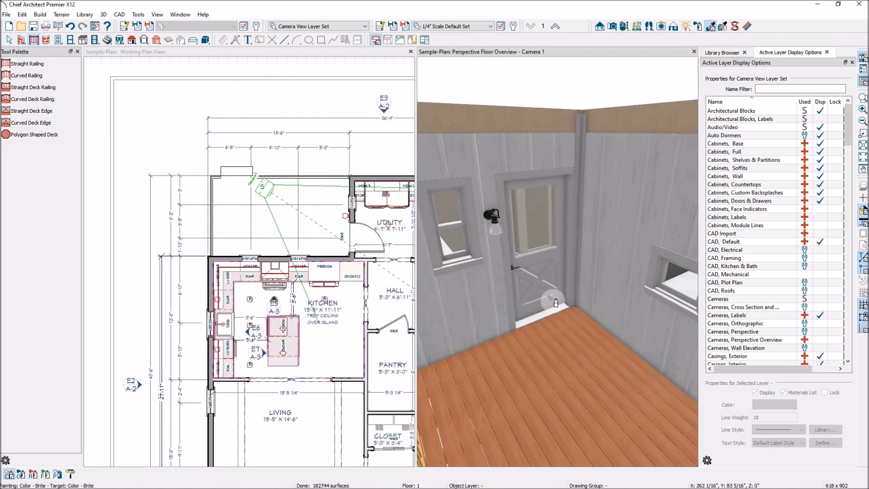
scroll(557, 296, "down", 3)
scroll(556, 295, "down", 3)
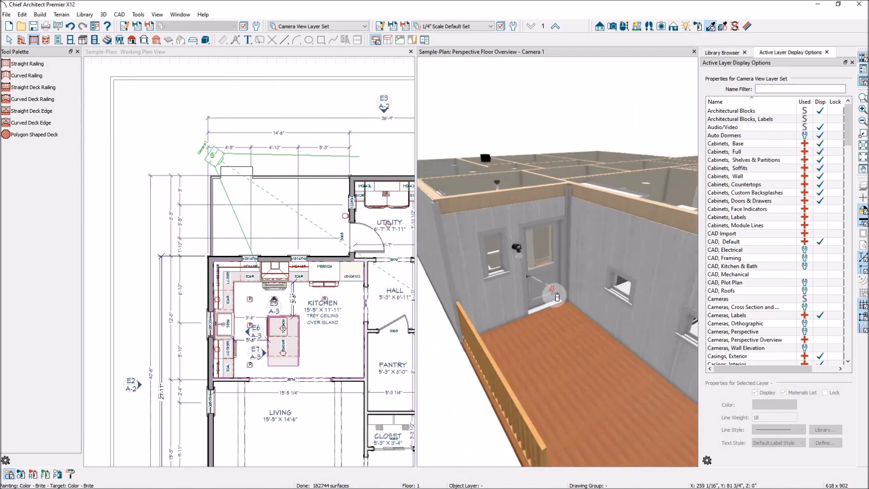
scroll(556, 294, "down", 3)
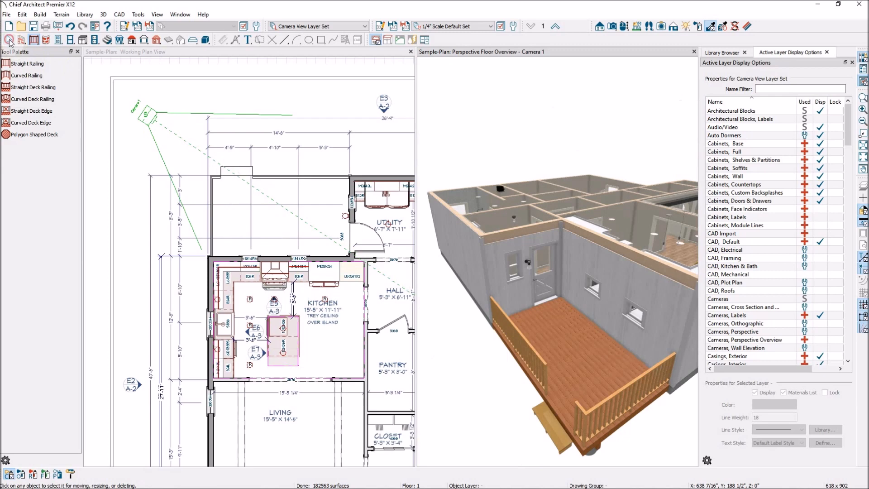
left_click(8, 40)
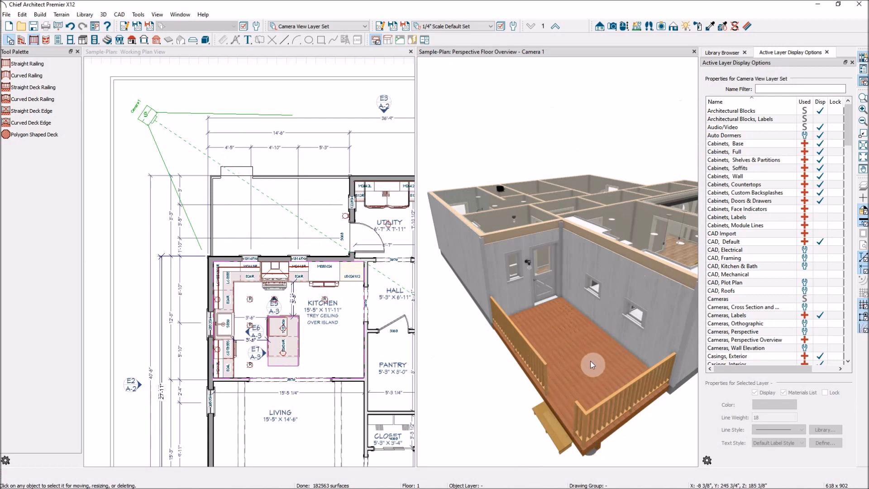
Choose Beach Dune from the Trex Enhance manufacturer catalog as the material to paint with
left_click(699, 26)
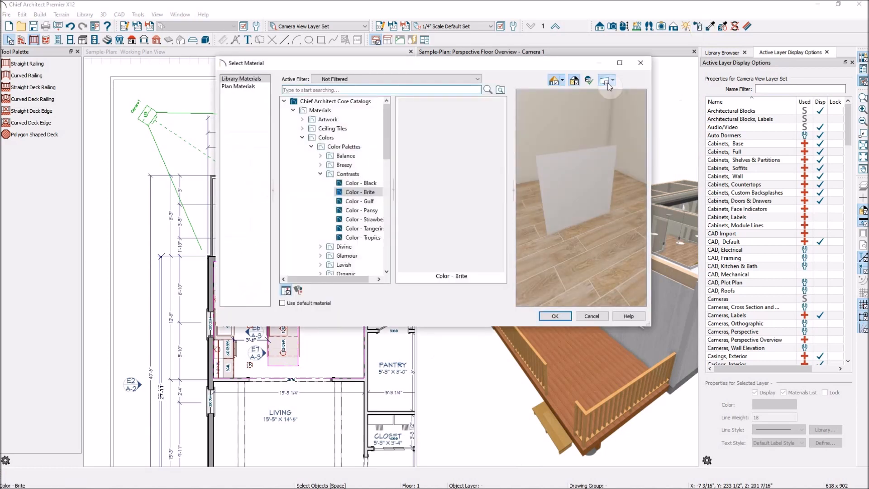
left_click(303, 137)
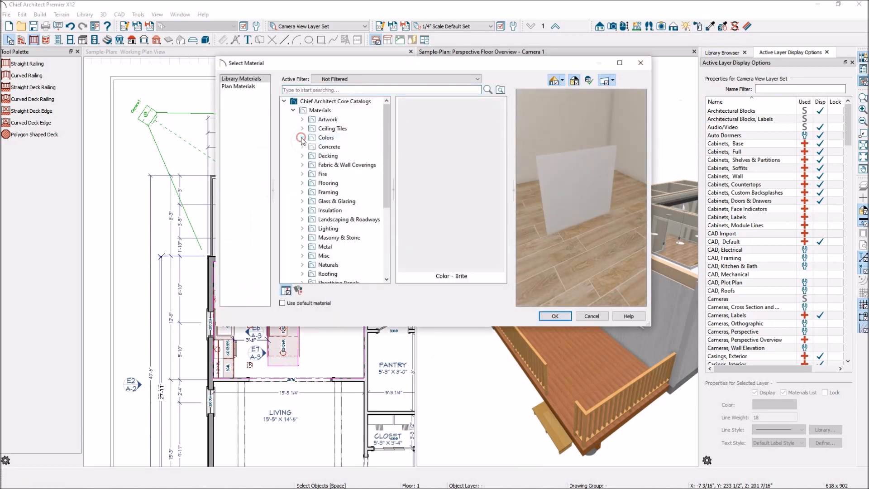
left_click(293, 110)
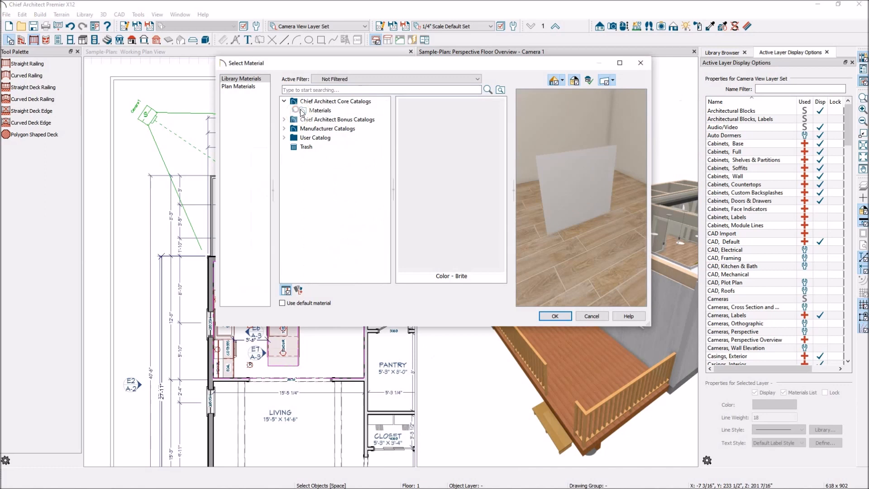
left_click(284, 129)
scroll(379, 163, "down", 8)
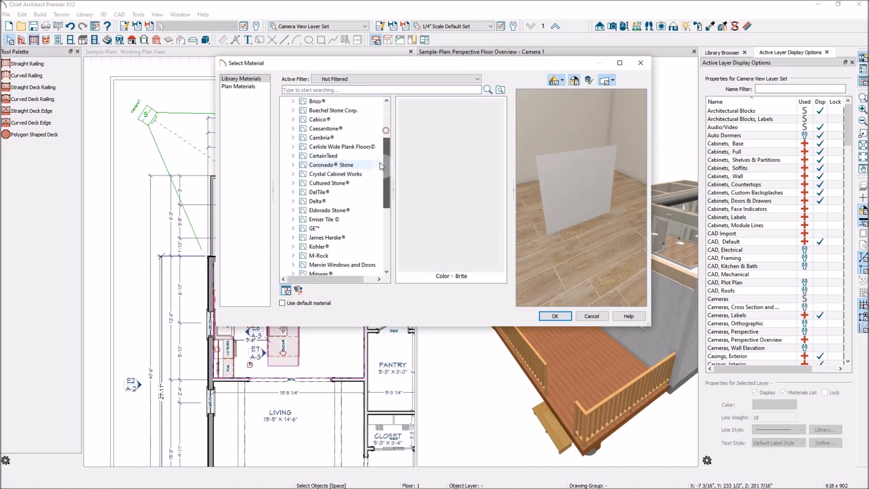
left_click(313, 230)
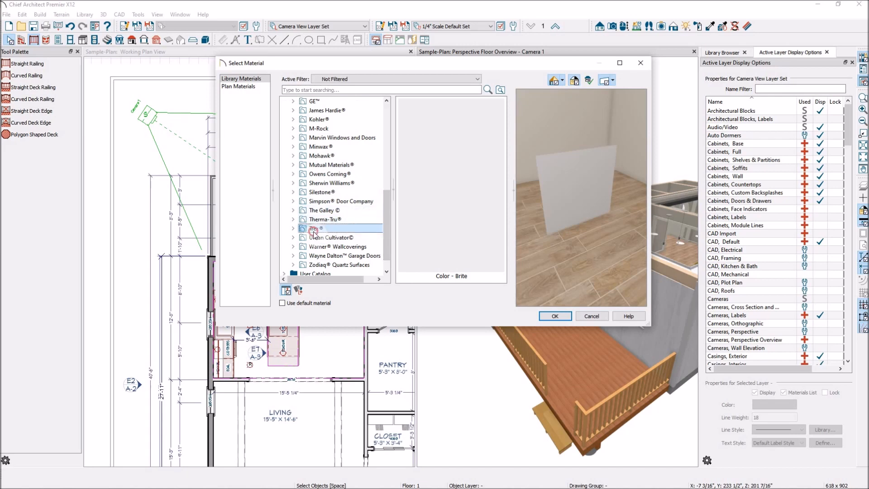
left_click(293, 229)
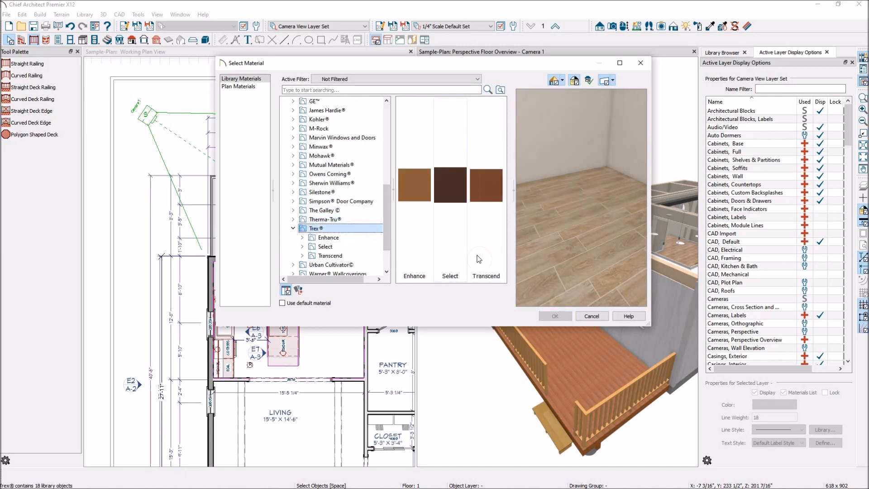
double_click(415, 193)
double_click(414, 195)
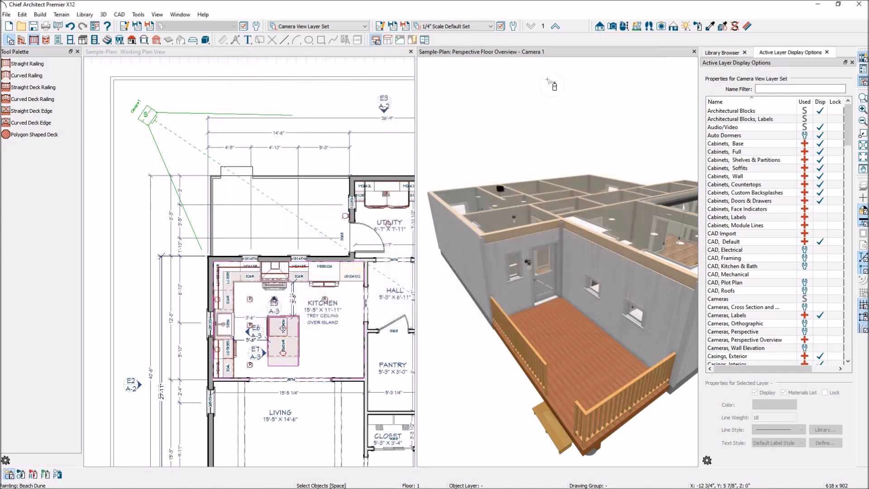
Choose Pebble Grey from the Trex Select collection and paint the deck's floor planks with it
left_click(697, 28)
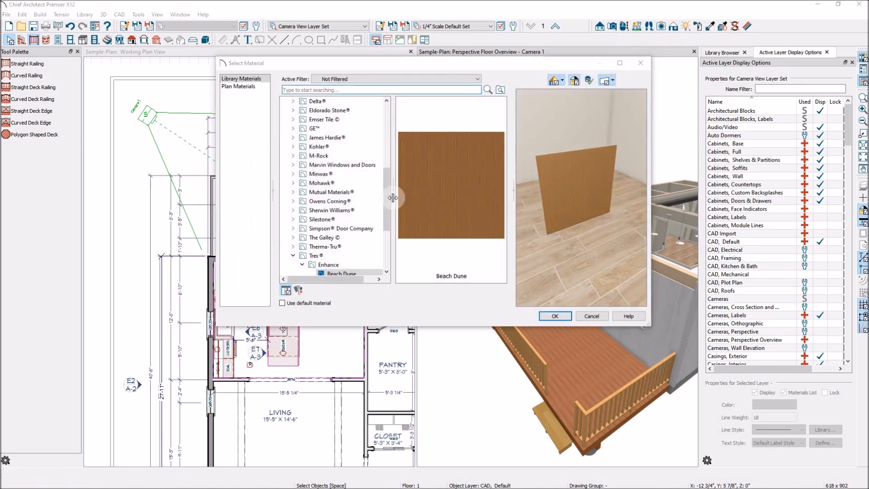
left_click_drag(389, 207, 383, 236)
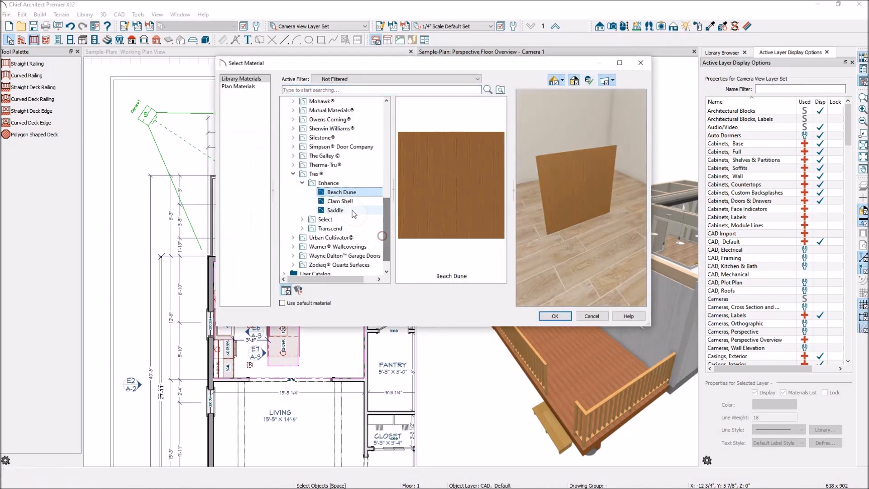
left_click(352, 203)
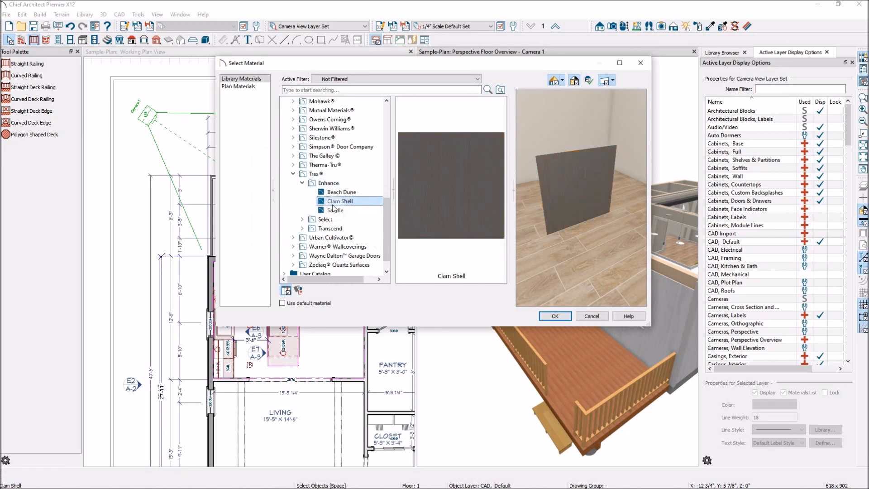
left_click(325, 219)
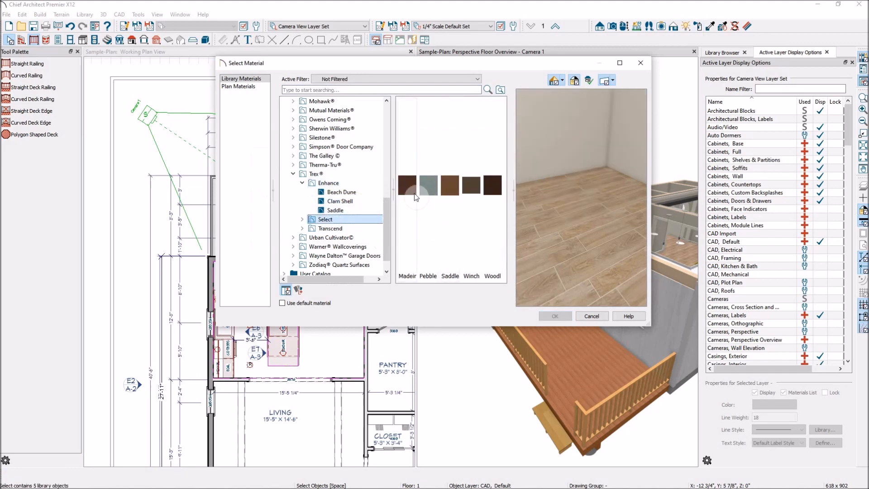
left_click(428, 188)
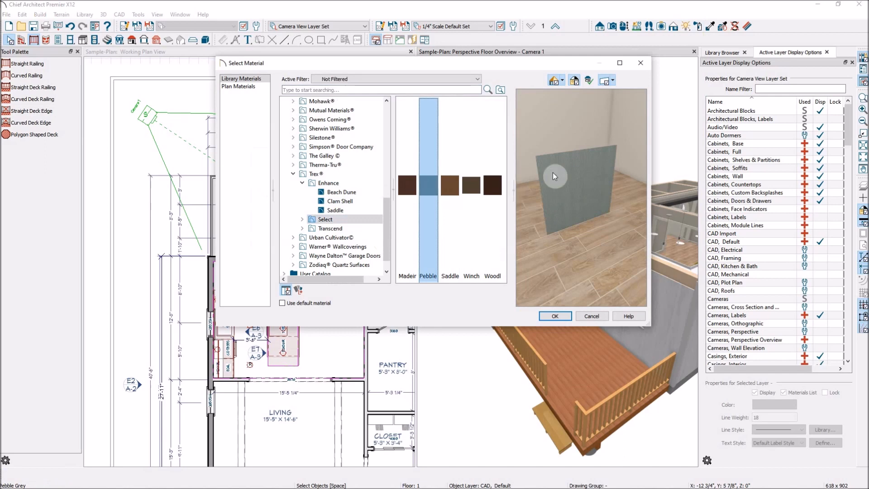
left_click(556, 316)
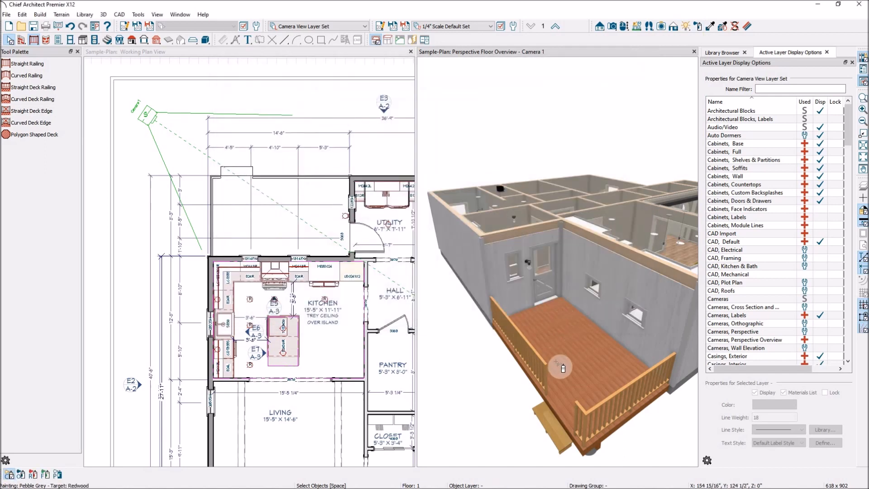
left_click(575, 401)
scroll(589, 398, "up", 3)
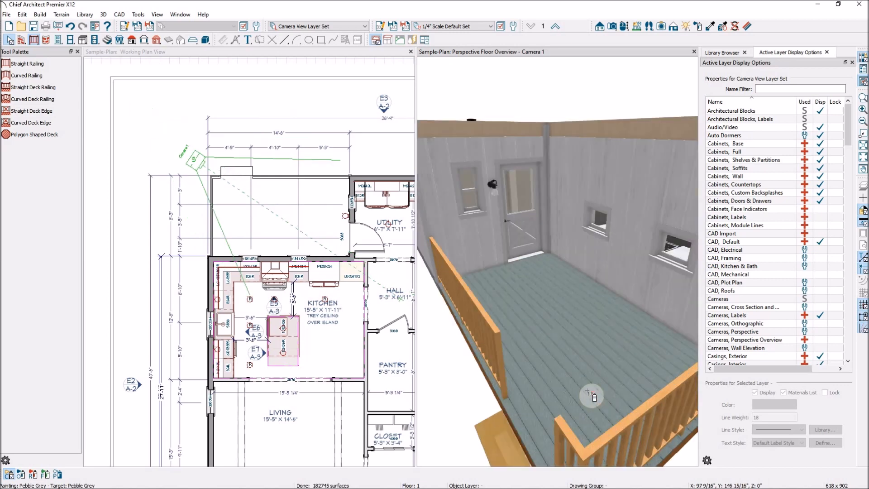
scroll(591, 396, "up", 4)
scroll(592, 392, "down", 8)
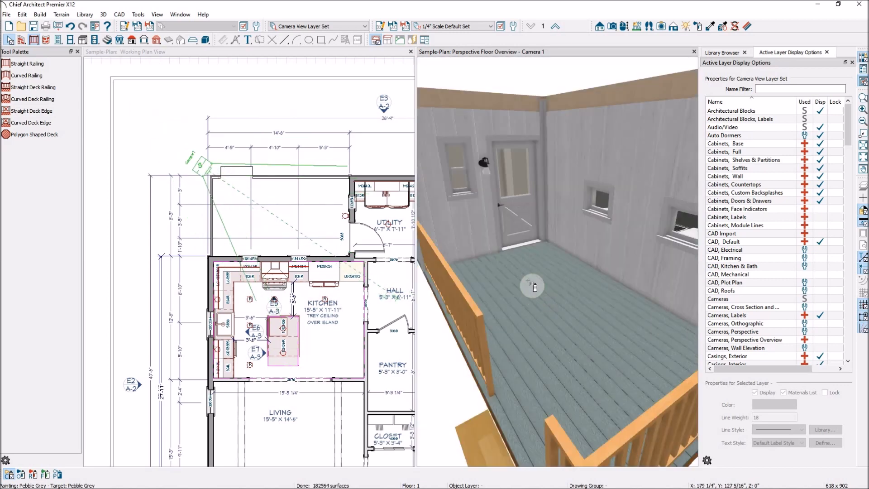
Paint the framing along the deck's outer edges with Pebble Grey
scroll(569, 376, "up", 3)
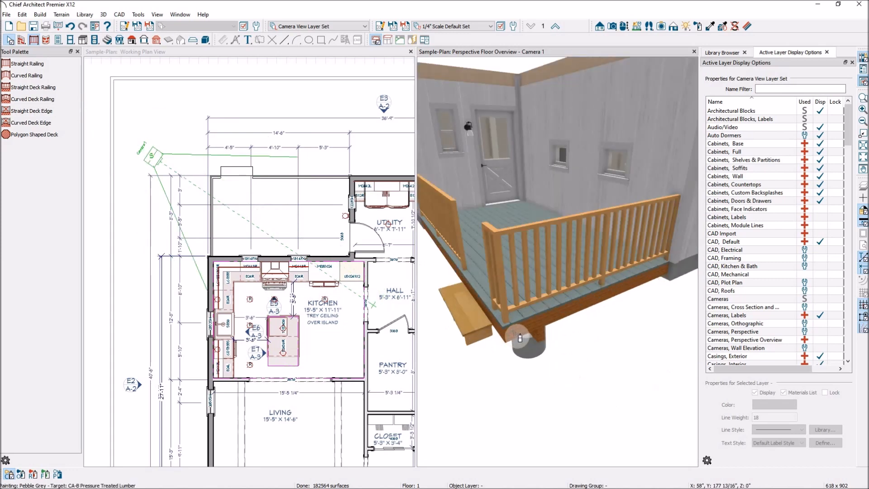
left_click(520, 337)
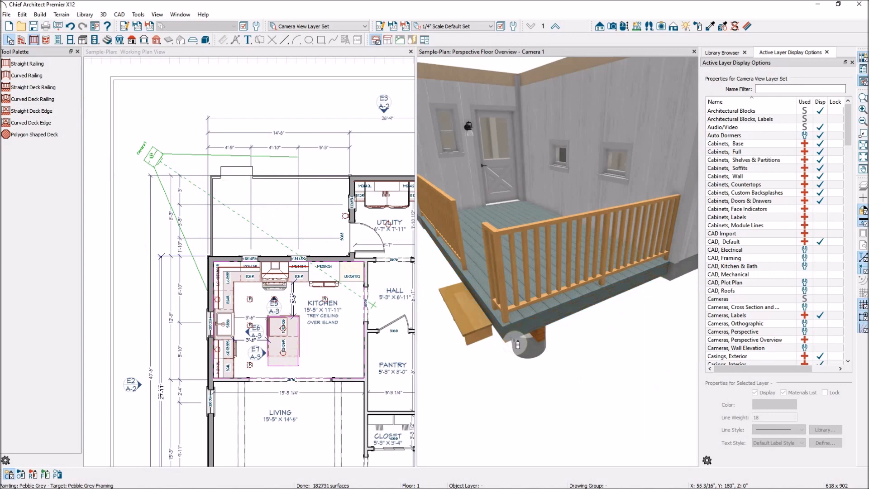
scroll(547, 352, "up", 5)
scroll(547, 352, "down", 8)
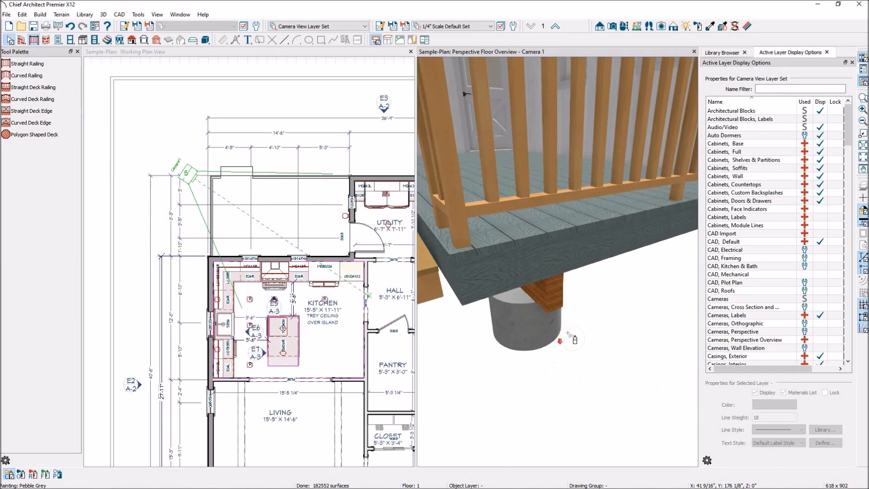
scroll(617, 337, "down", 2)
scroll(587, 304, "down", 2)
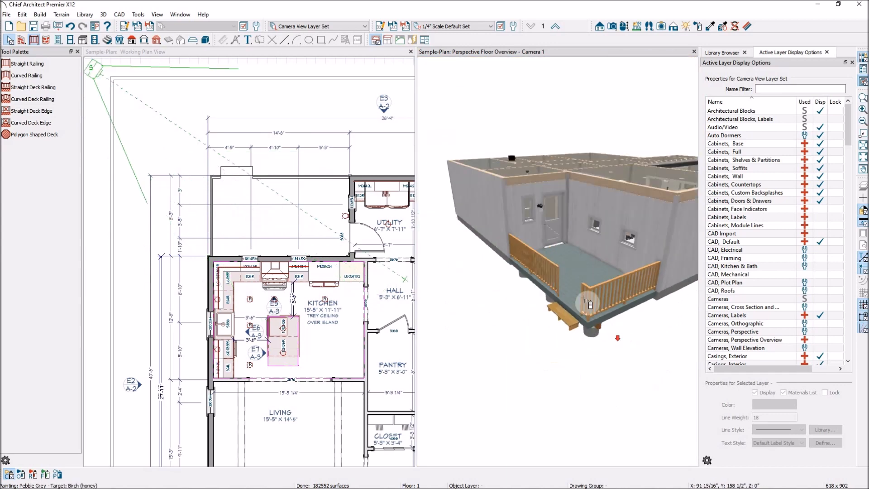
scroll(556, 265, "up", 3)
scroll(593, 271, "up", 3)
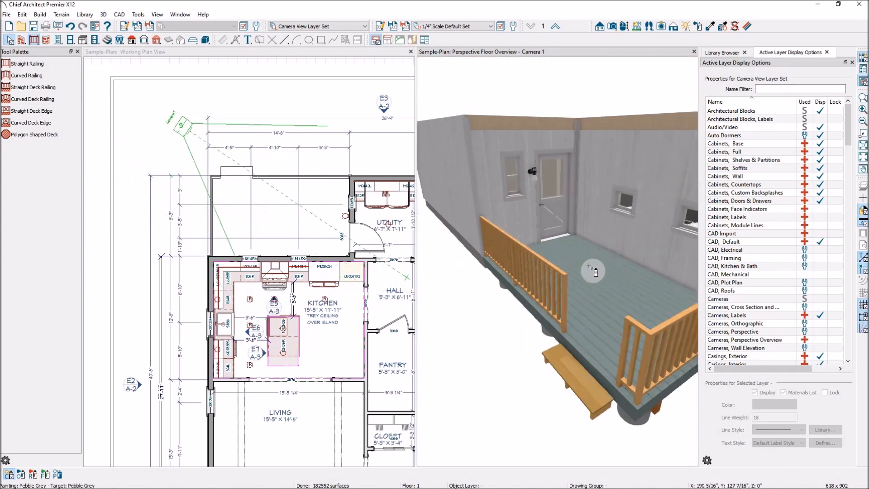
Sample Color - Brite from the house's exterior trim and paint the newel posts of the deck's stair-side railing with it
left_click(711, 26)
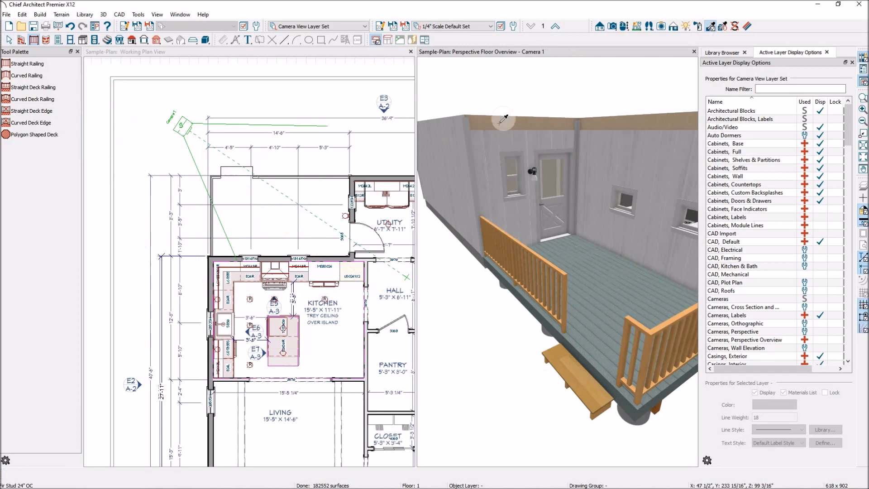
left_click(475, 179)
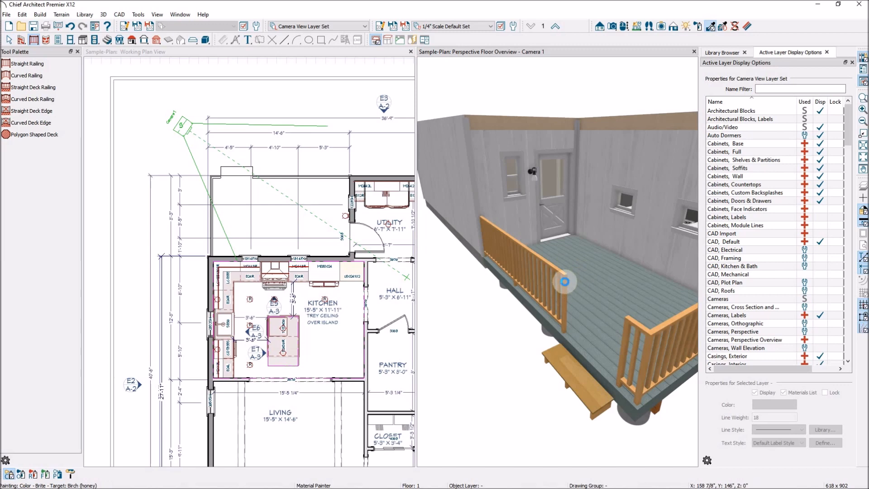
left_click(569, 286)
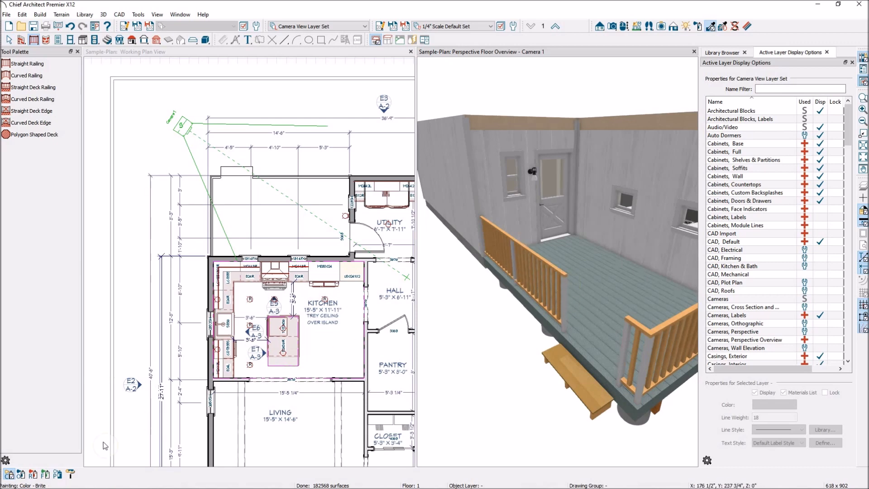
Paint both deck railings with Color - Brite, applying the material to each railing as a whole object
left_click(21, 475)
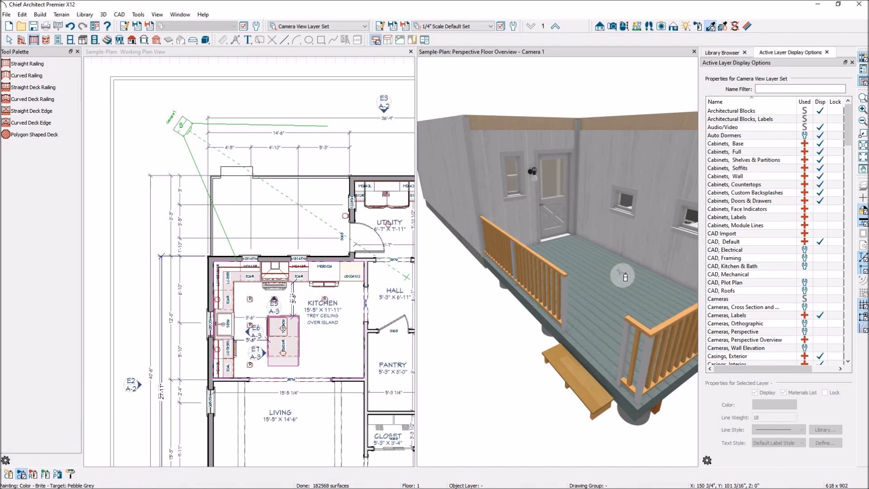
left_click(563, 274)
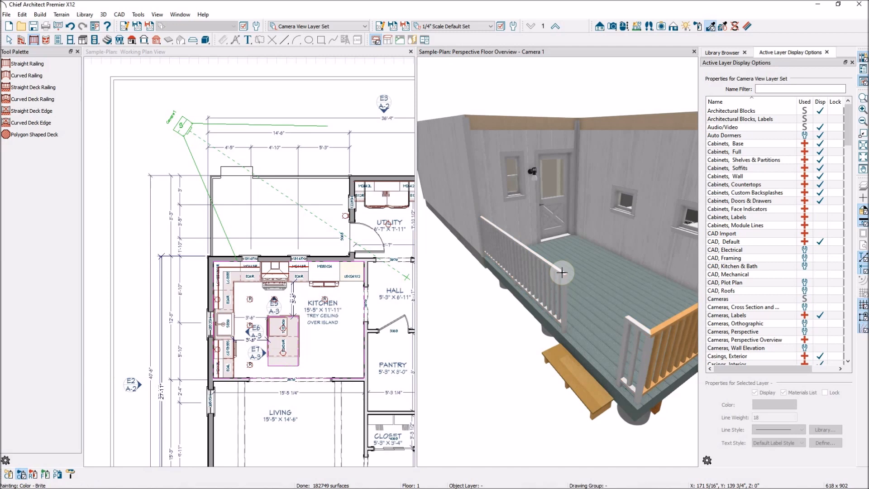
scroll(473, 268, "down", 2)
scroll(564, 308, "up", 1)
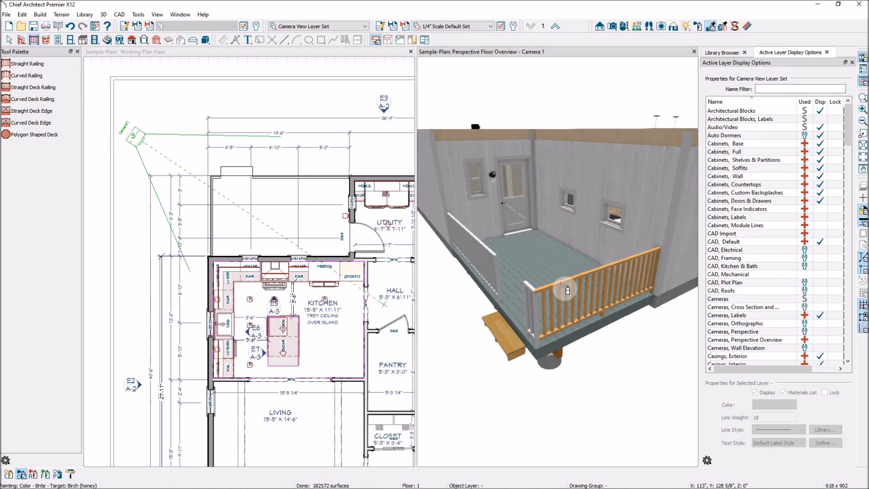
left_click(560, 283)
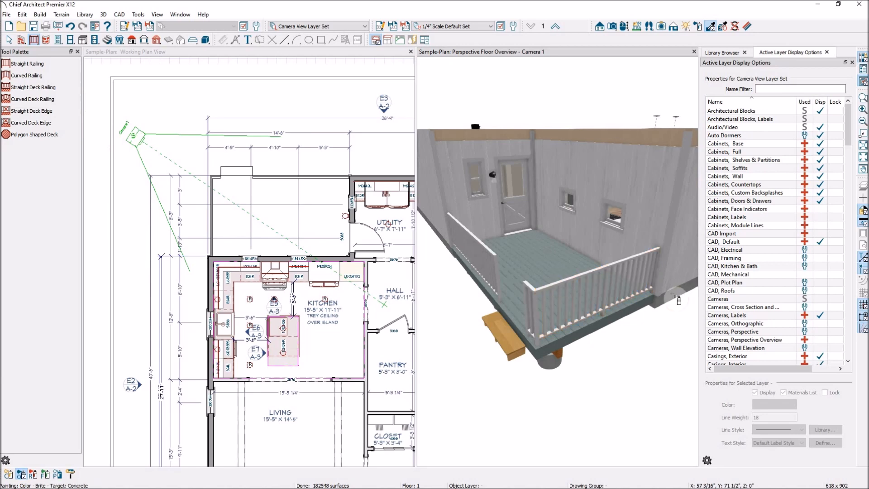
scroll(661, 301, "down", 3)
scroll(661, 300, "up", 3)
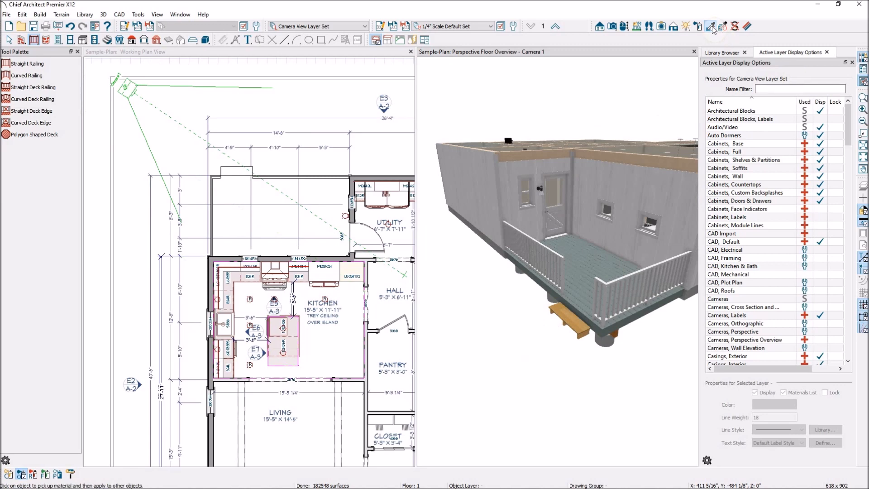
Sample Pebble Grey from the deck planks, paint the deck stairs' treads and stringers with it, and leave the Material Painter
left_click(600, 209)
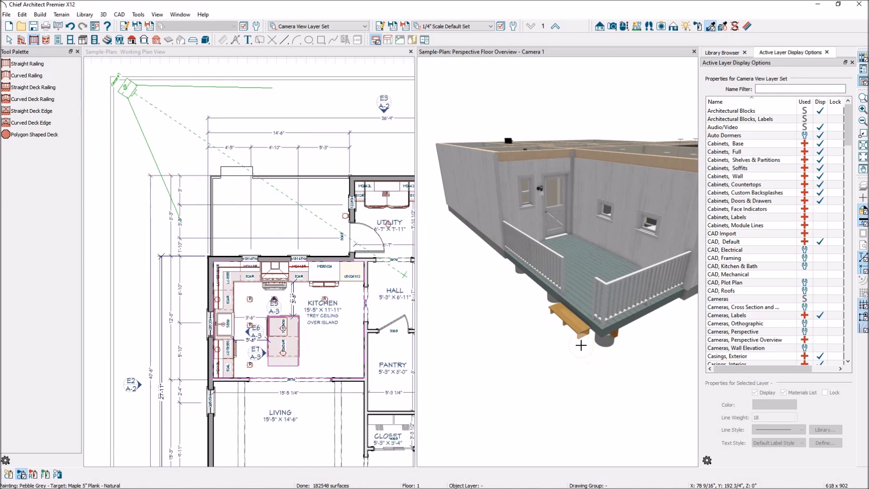
scroll(581, 345, "up", 3)
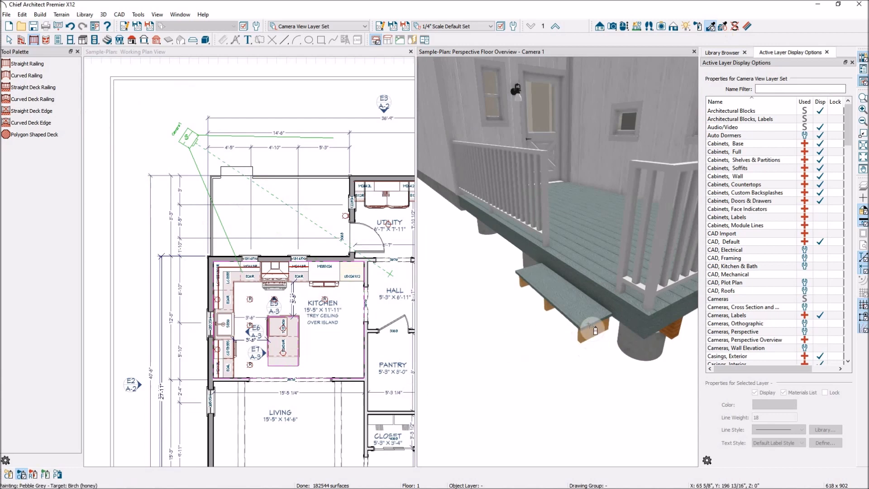
left_click(550, 382)
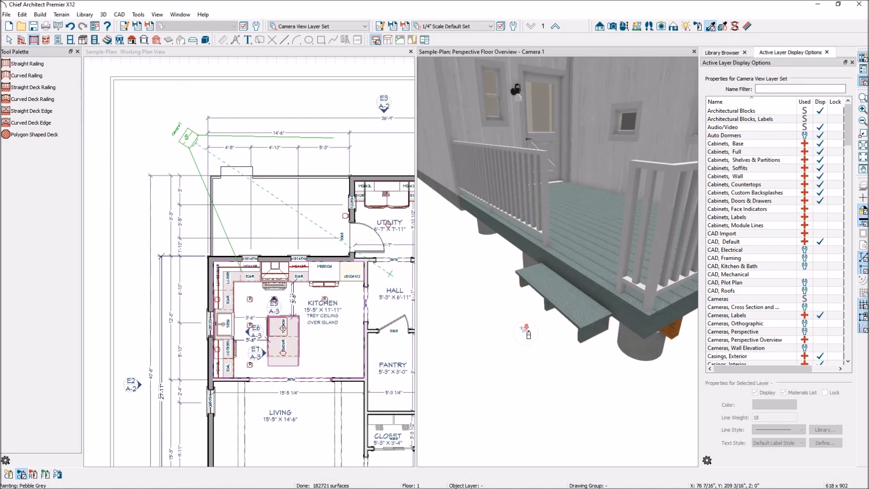
scroll(525, 330, "down", 3)
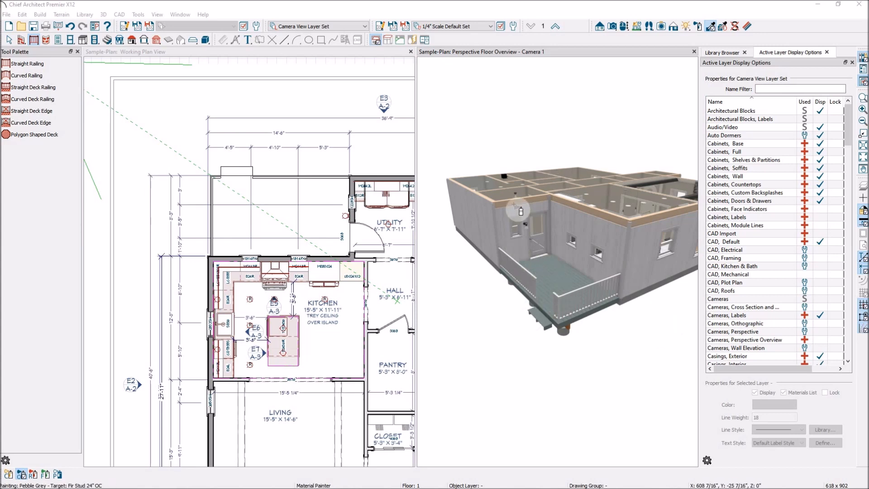
left_click(533, 50)
key("Escape")
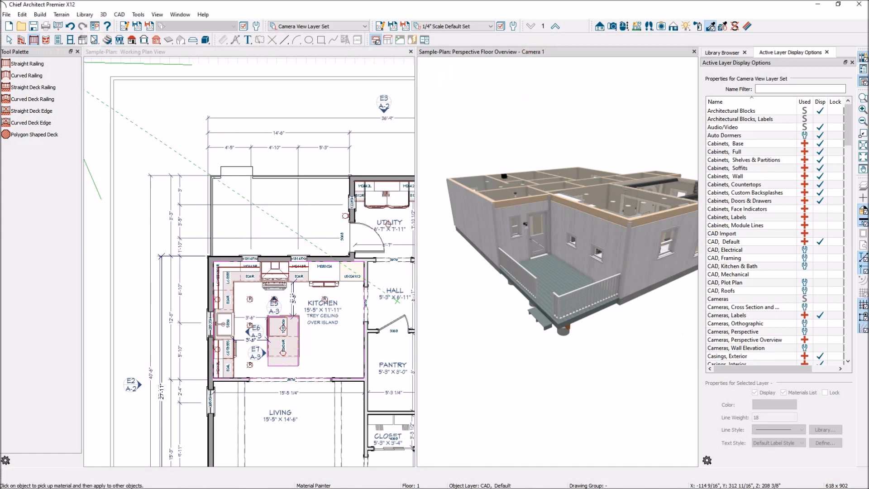
left_click(9, 40)
Make both deck railings invisible, first the stair-side railing and the adjoining one after it
scroll(525, 286, "up", 3)
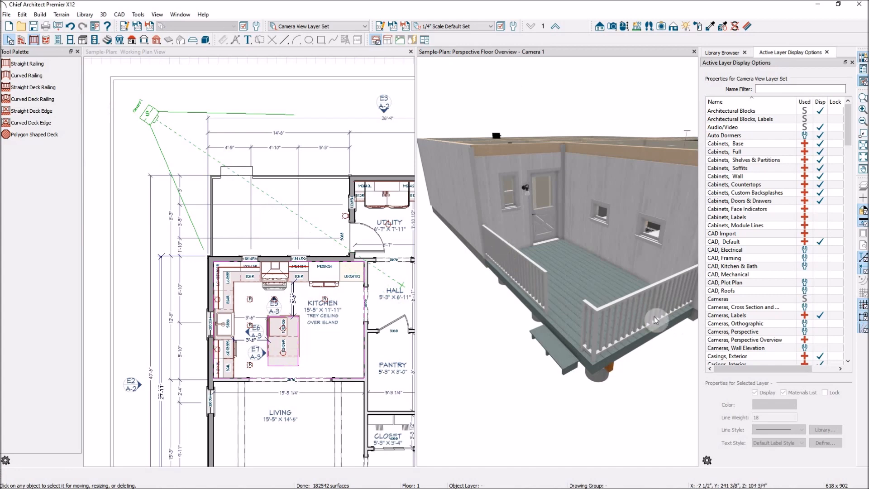
left_click(525, 270)
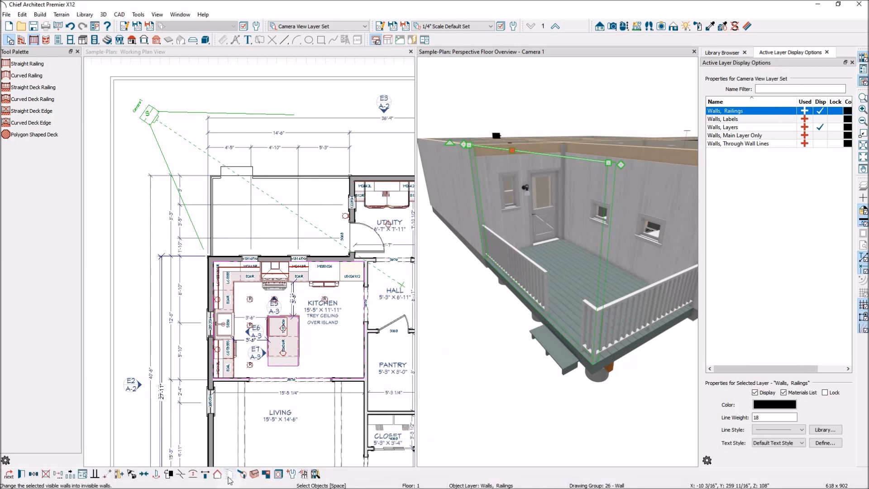
left_click(230, 474)
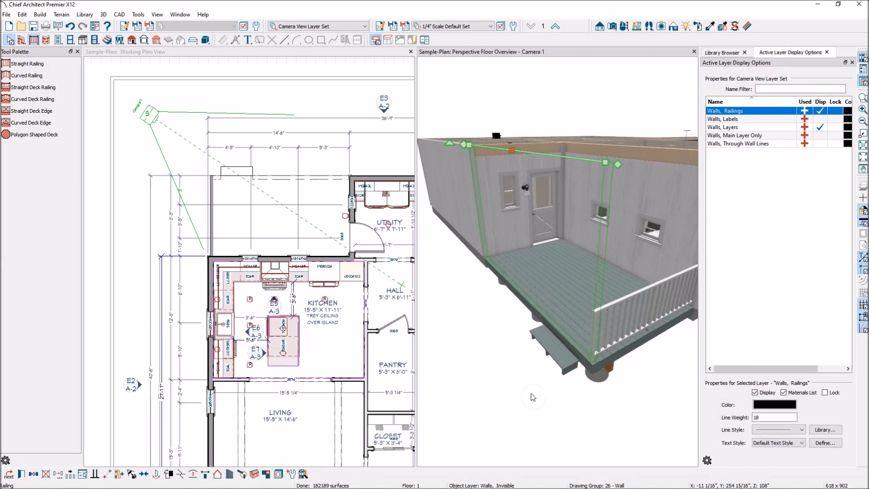
left_click(626, 336)
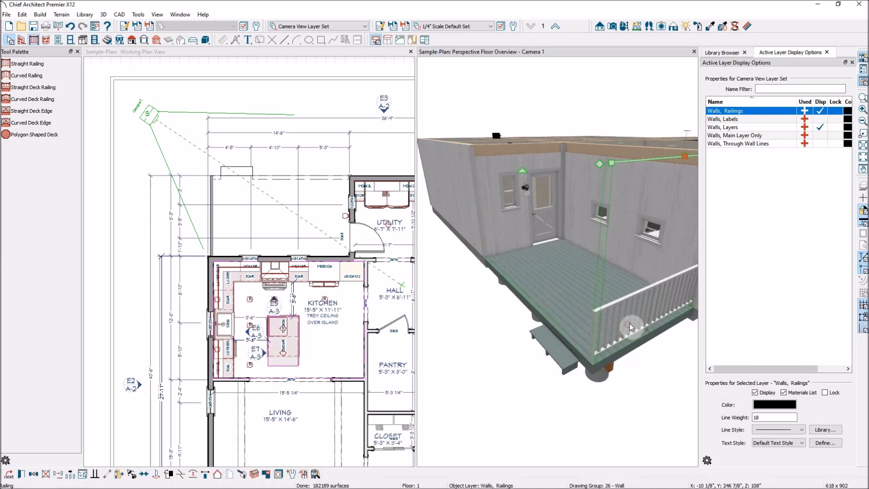
left_click(230, 474)
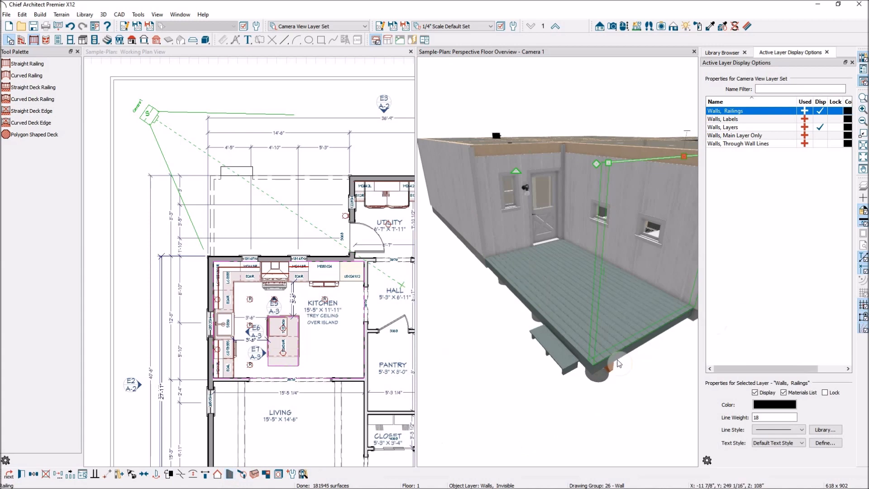
Show the model up to floor 2 with its roof and examine the deck room without railings from a closer angle
left_click(613, 416)
left_click(554, 72)
left_click_drag(570, 207, 569, 307)
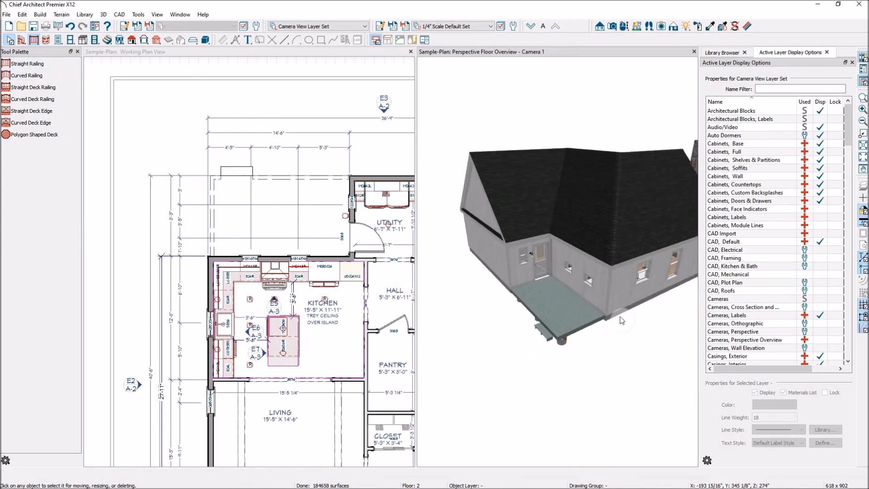
left_click(625, 26)
left_click_drag(628, 263, 597, 311)
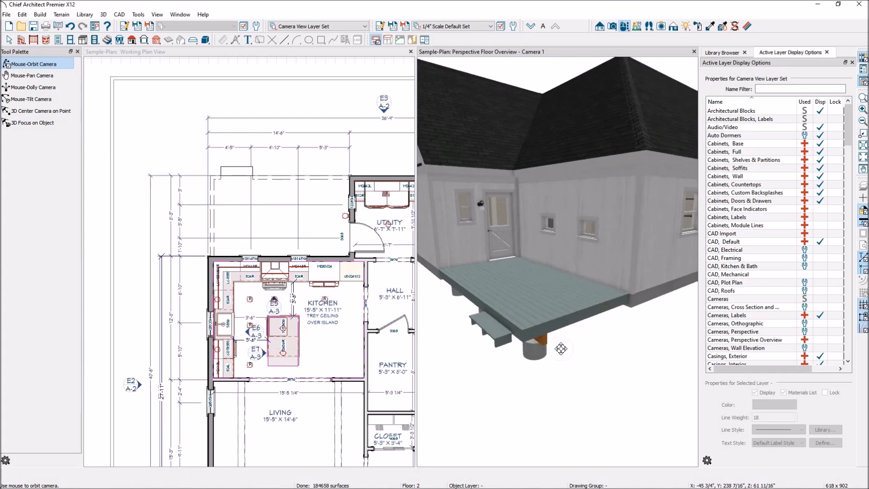
key("space")
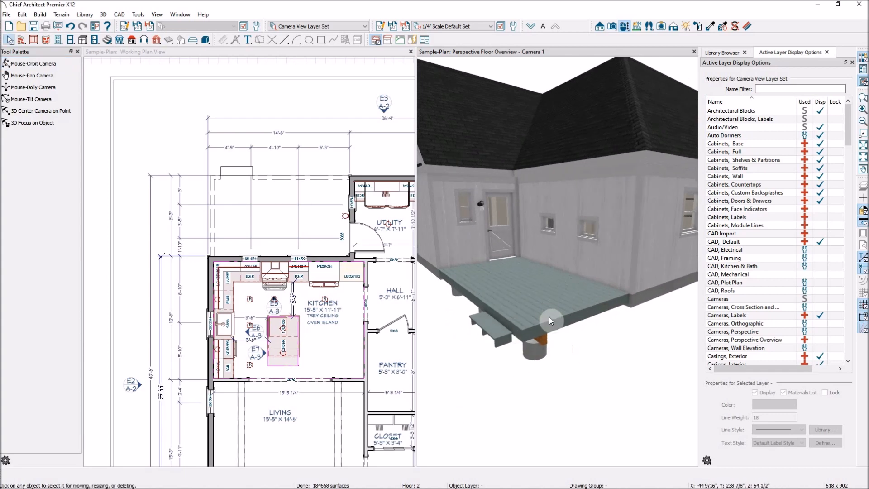
left_click(553, 320)
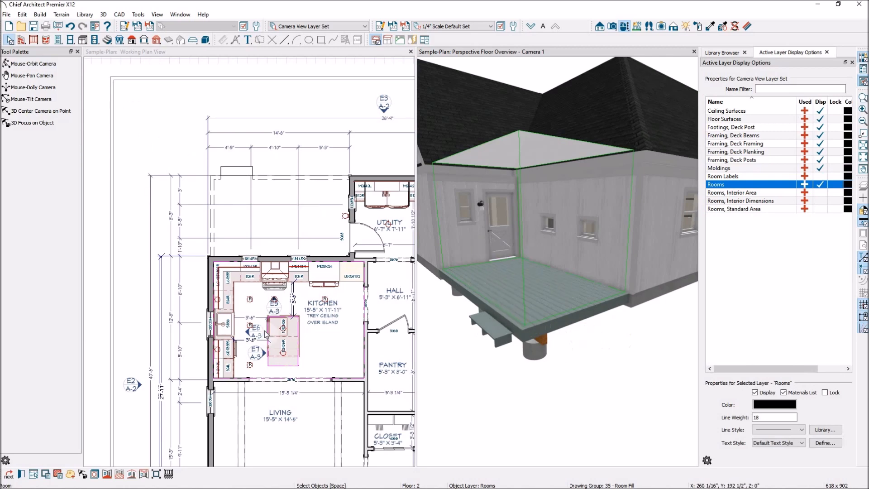
left_click(285, 144)
left_click(286, 156)
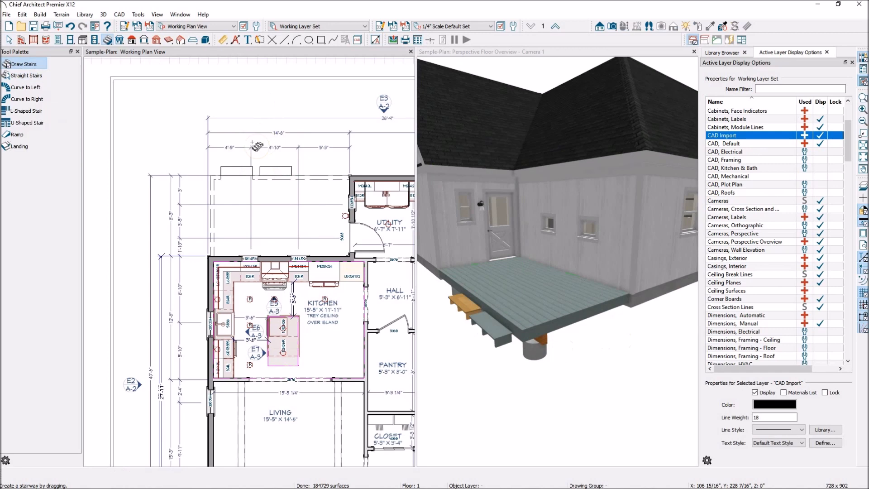
key("space")
left_click(284, 171)
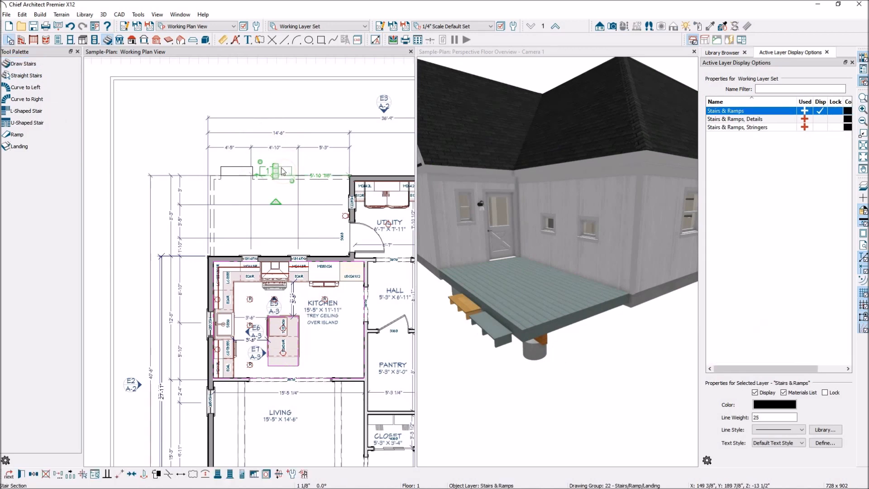
key("Delete")
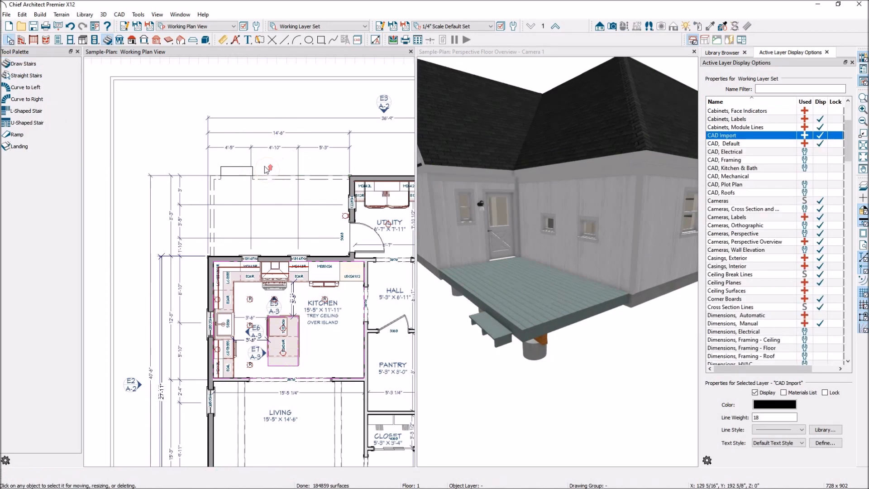
Make the two invisible deck railings visible again in the floor plan, the stair-side one first
scroll(271, 181, "up", 2)
left_click(272, 184)
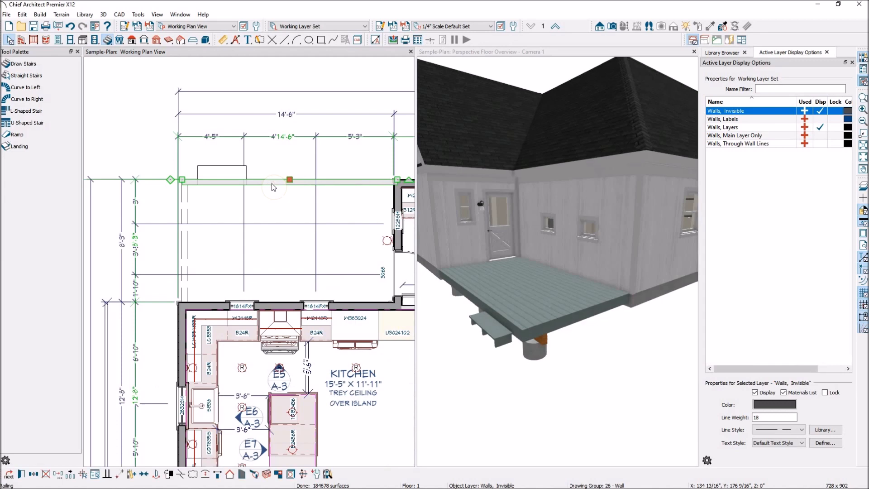
left_click(241, 474)
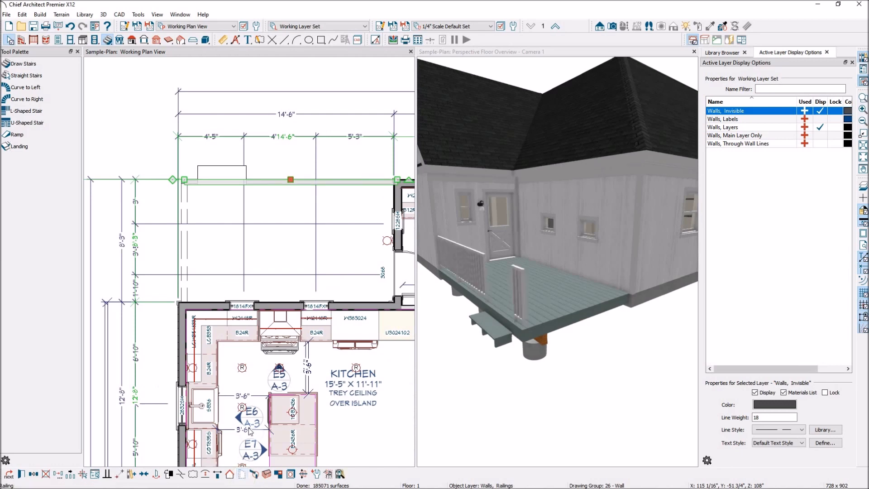
left_click(182, 254)
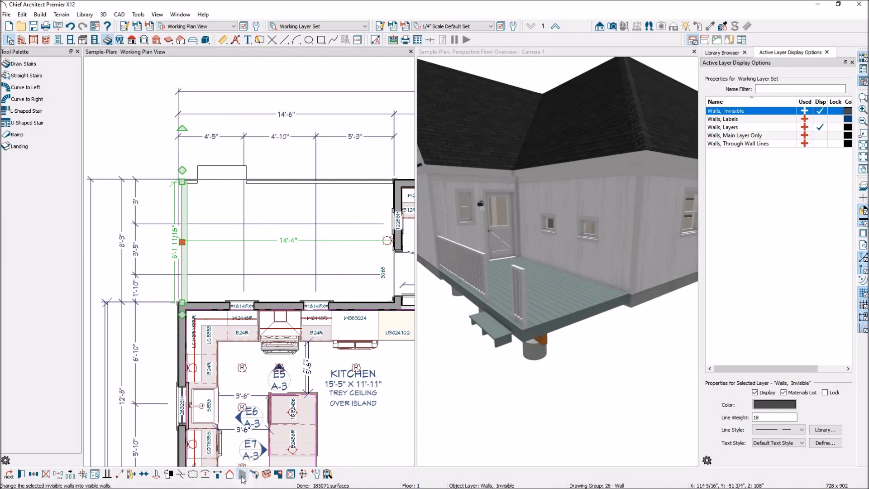
left_click(242, 475)
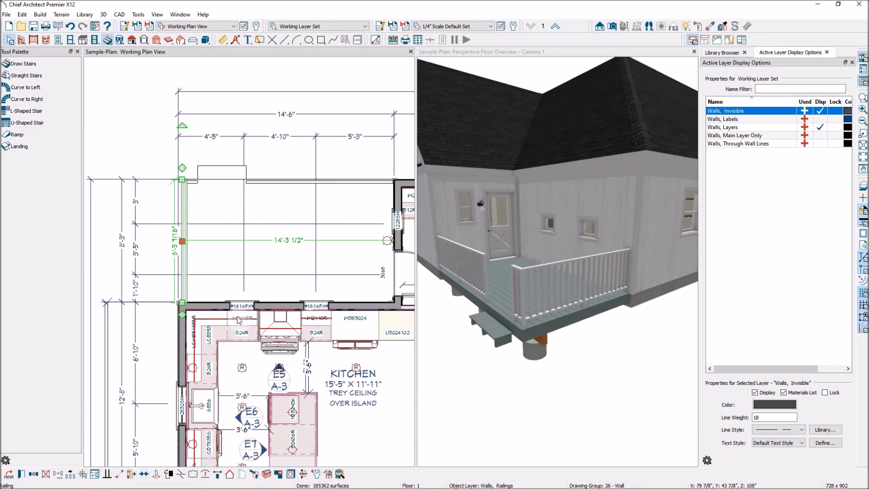
Open the specification for both deck railings, try the Solid, Open and Open with Middle Rail styles, and choose Panels
left_click(302, 181, "shift")
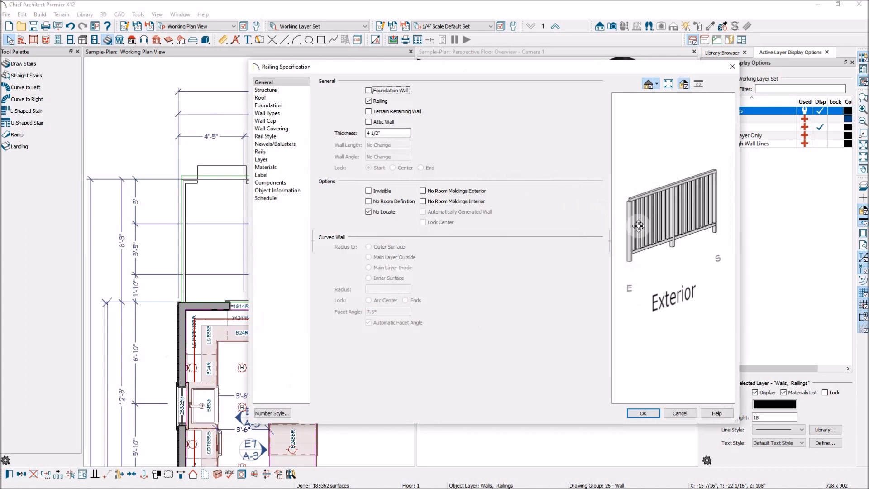
left_click_drag(673, 230, 714, 247)
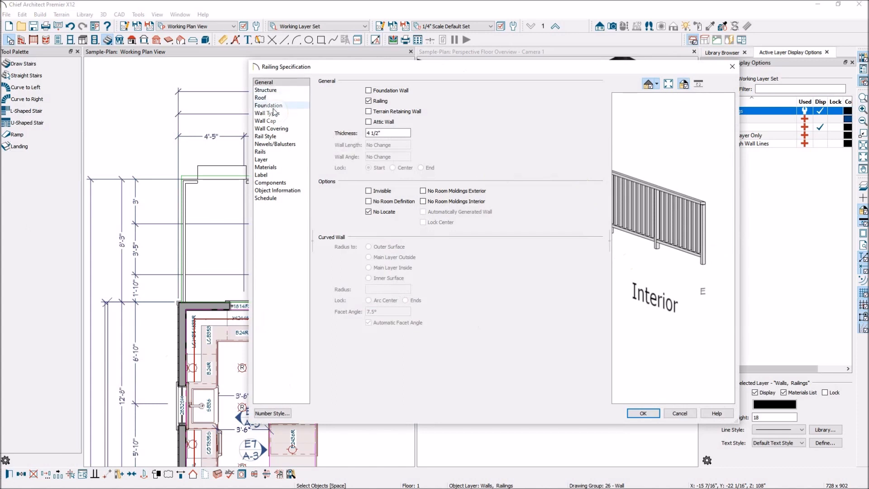
left_click(279, 136)
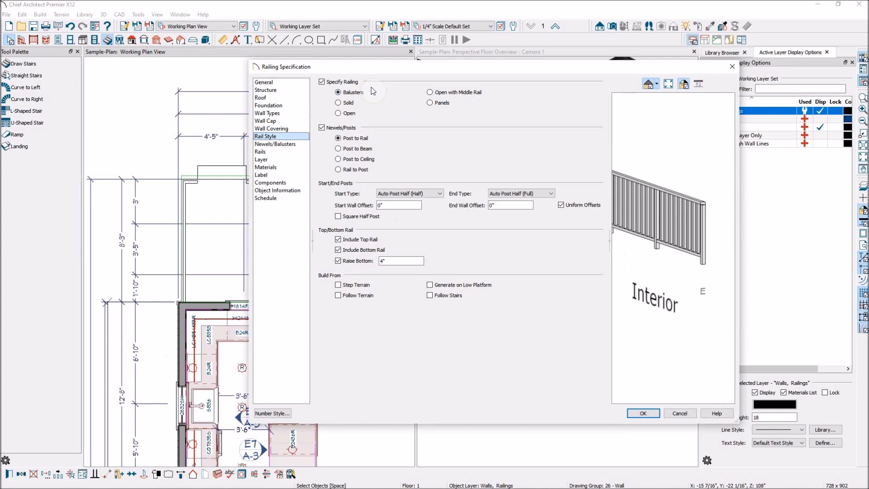
left_click_drag(675, 222, 713, 219)
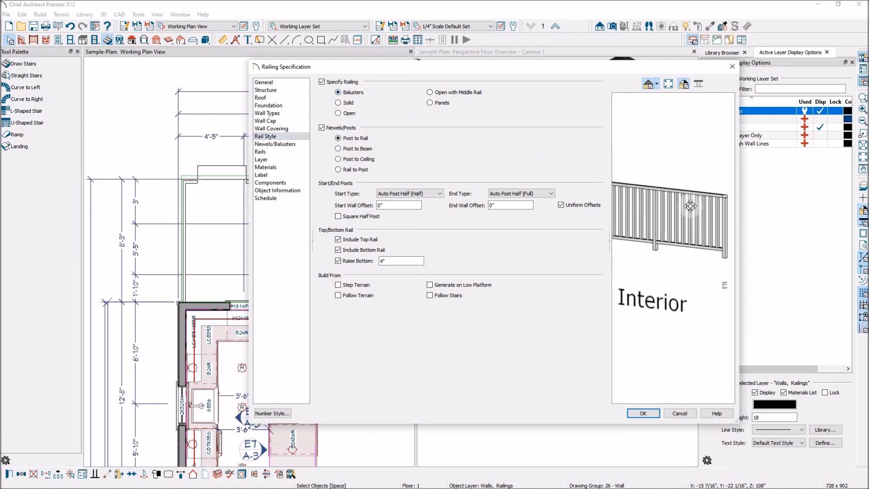
left_click(338, 103)
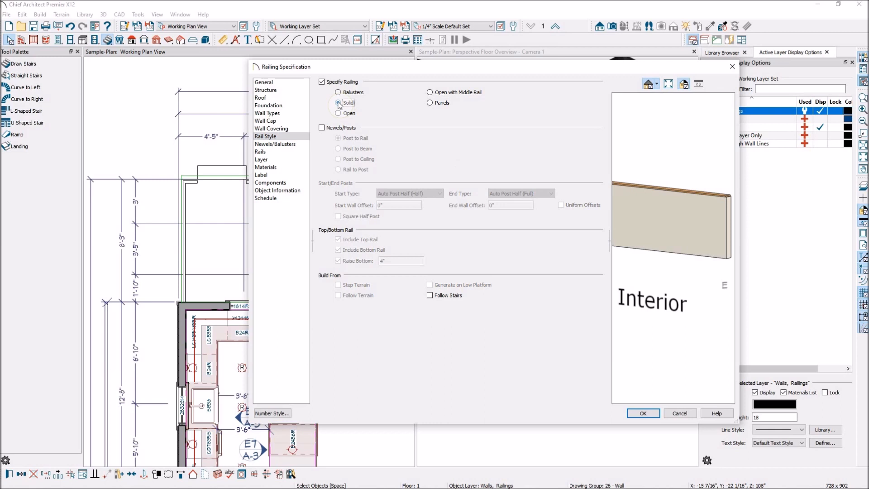
left_click(338, 114)
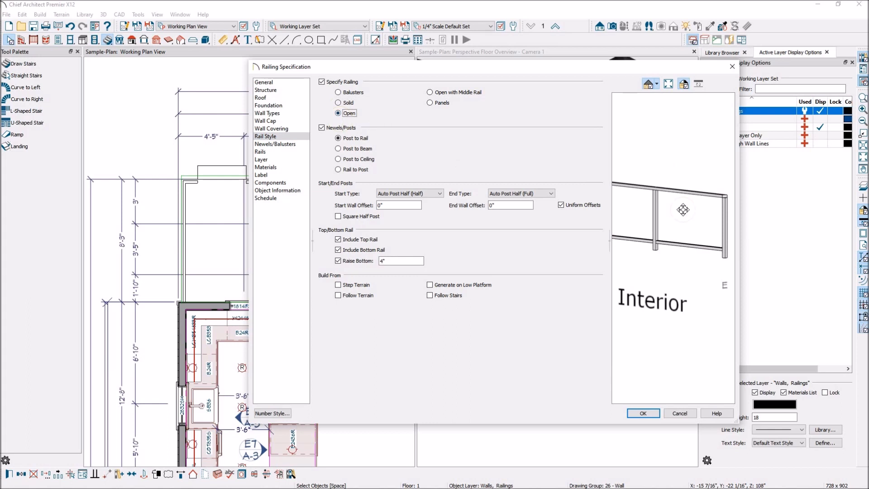
left_click(430, 92)
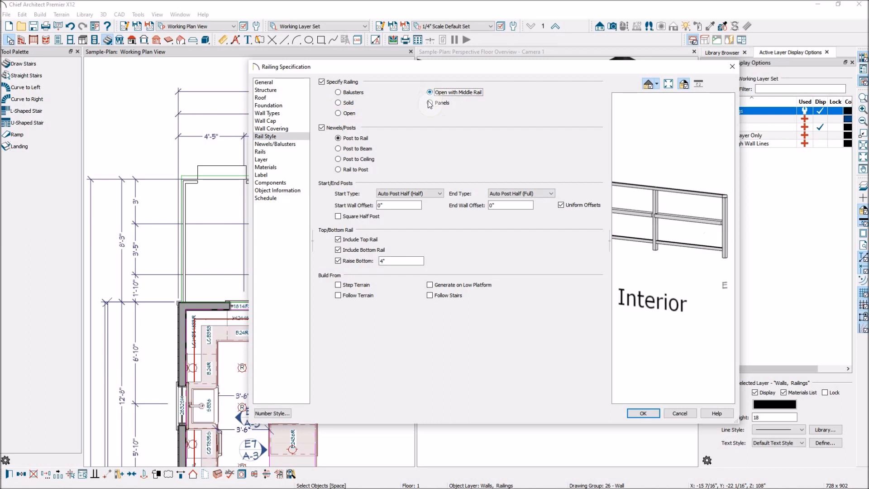
left_click(430, 103)
mouse_move(656, 190)
left_mouse_down()
mouse_move(675, 175)
mouse_move(625, 250)
mouse_move(621, 242)
mouse_move(702, 252)
mouse_move(622, 235)
mouse_move(630, 243)
mouse_move(652, 213)
mouse_move(646, 208)
mouse_move(642, 230)
mouse_move(662, 205)
left_mouse_up()
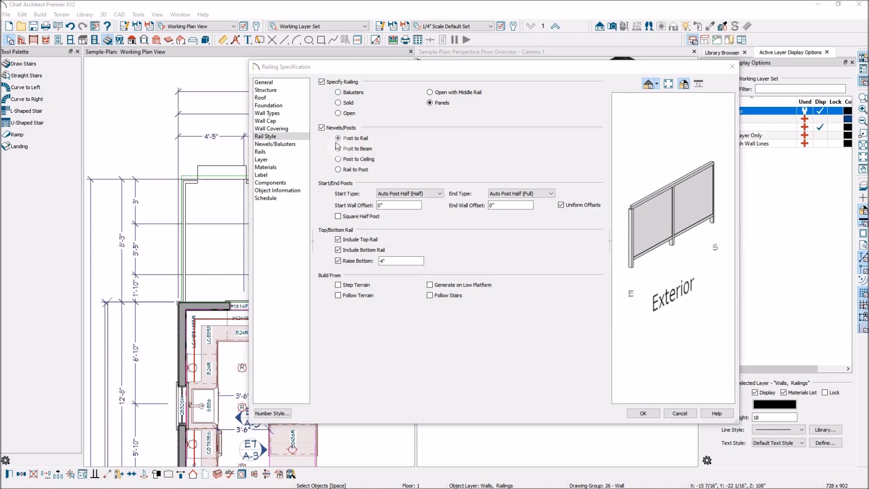
Turn the newels/posts, bottom rail and top rail off and back on to compare their effect in the railing preview
left_click(322, 129)
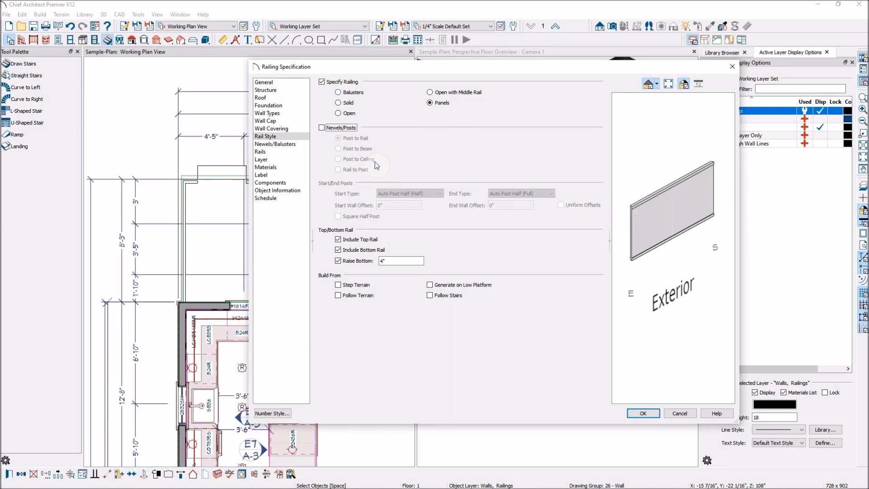
left_click(322, 129)
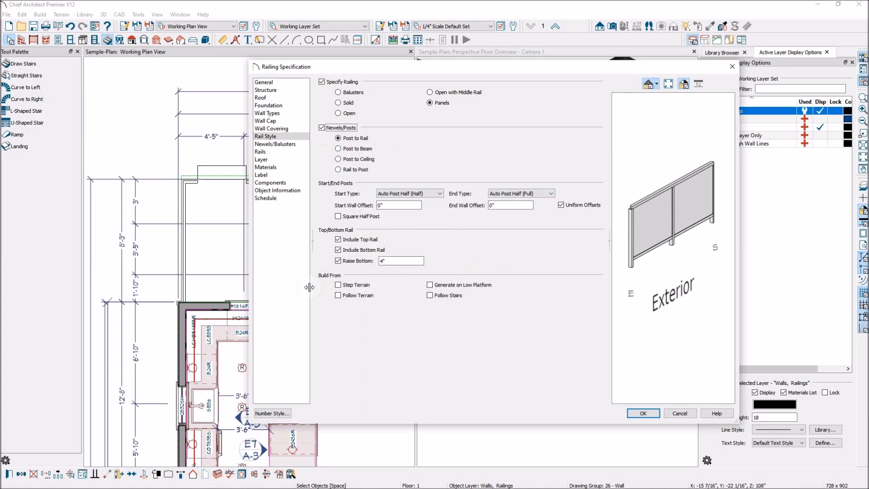
left_click(338, 250)
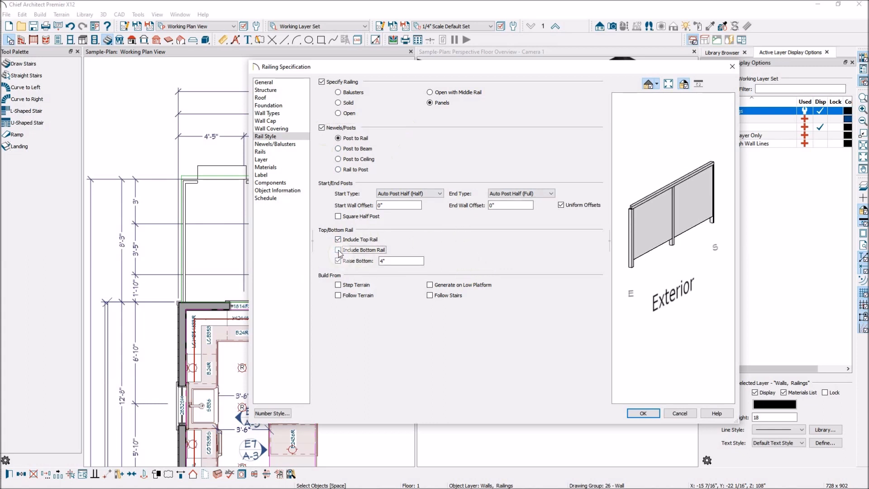
left_click(338, 250)
left_click(338, 239)
left_click(338, 240)
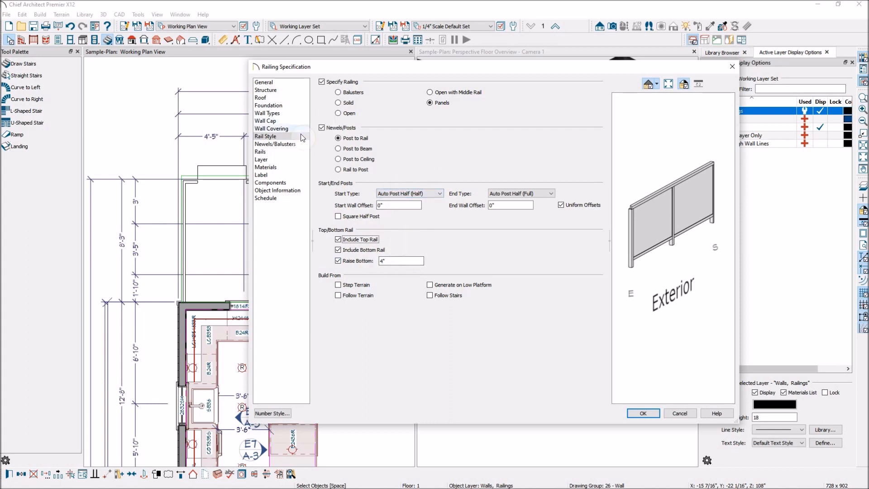
Set the deck railings' height to 42"
left_click(286, 145)
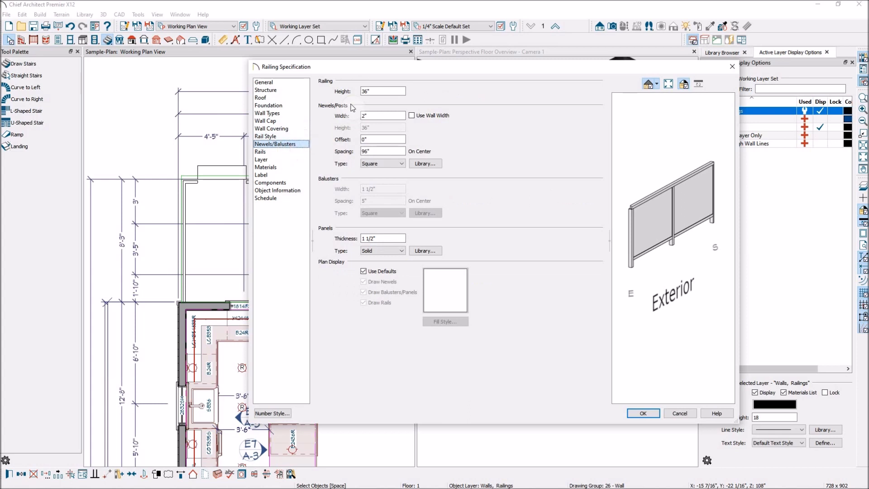
left_click_drag(386, 91, 329, 91)
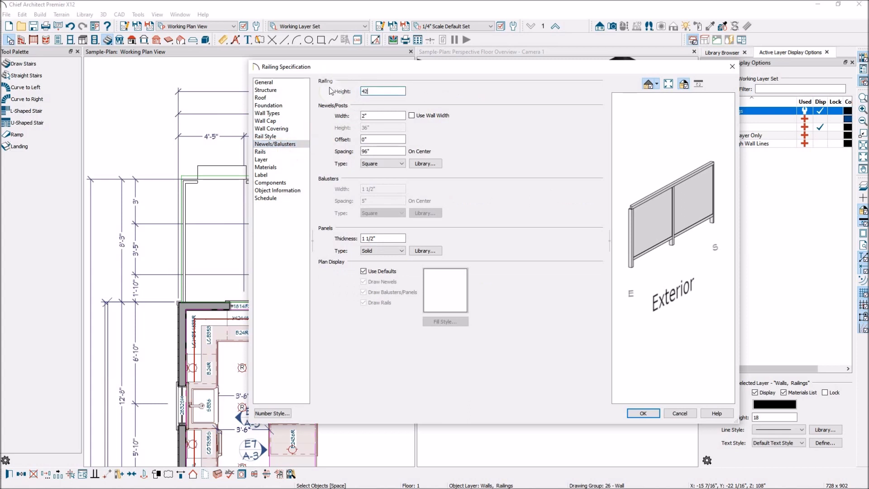
type("42")
key("Tab")
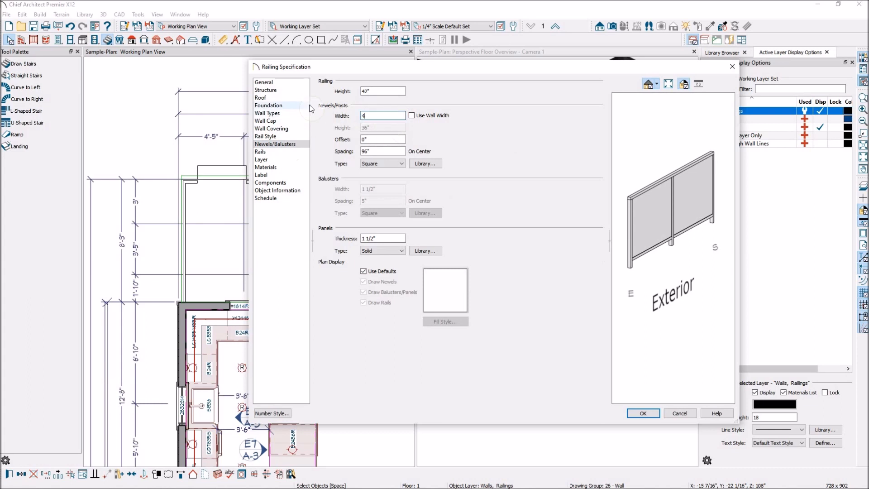
Set the newels/posts to a width of 4" and the Round type
key("Tab")
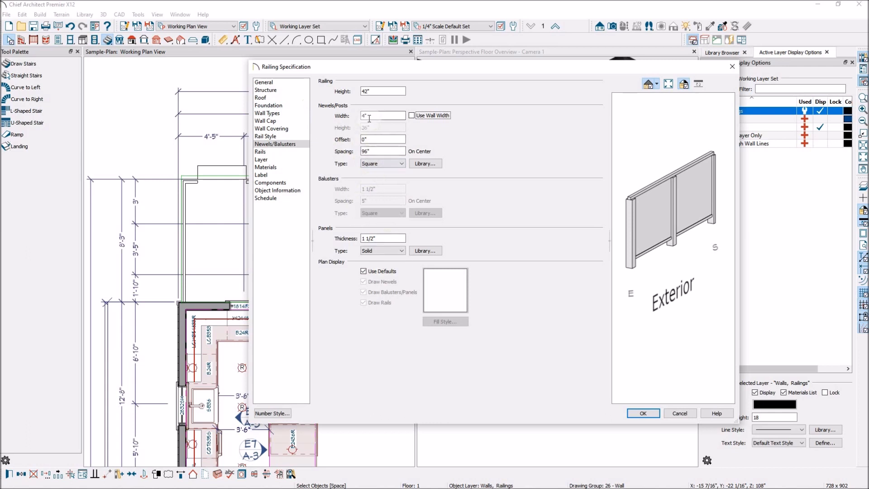
left_click(402, 164)
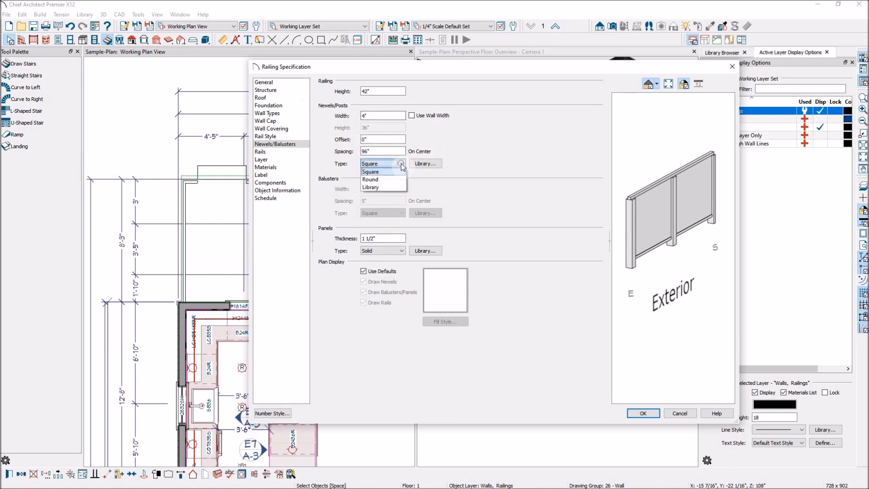
left_click(384, 180)
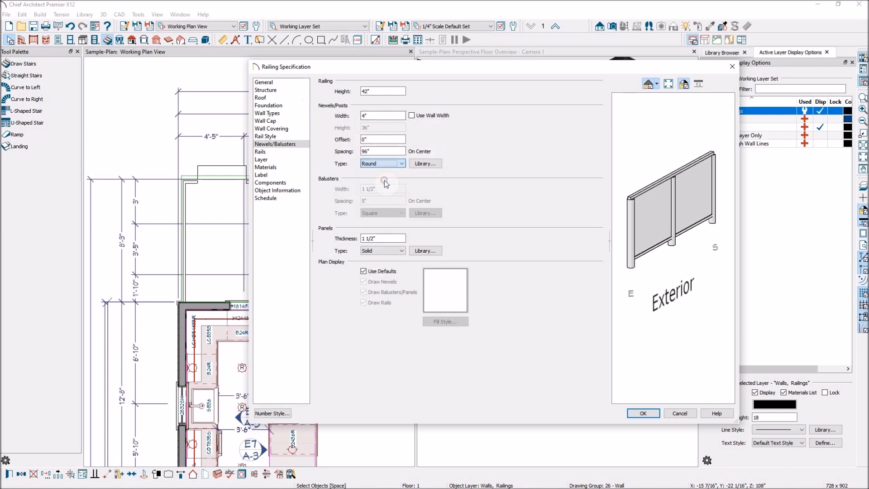
Browse the Fences and Railings and Millwork categories of the core catalogs for newel/post options
left_click(428, 164)
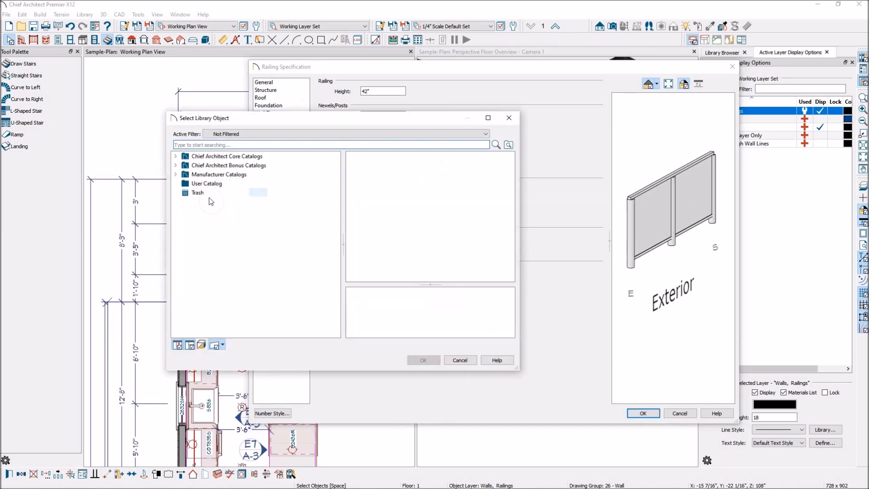
left_click(176, 156)
left_click(186, 165)
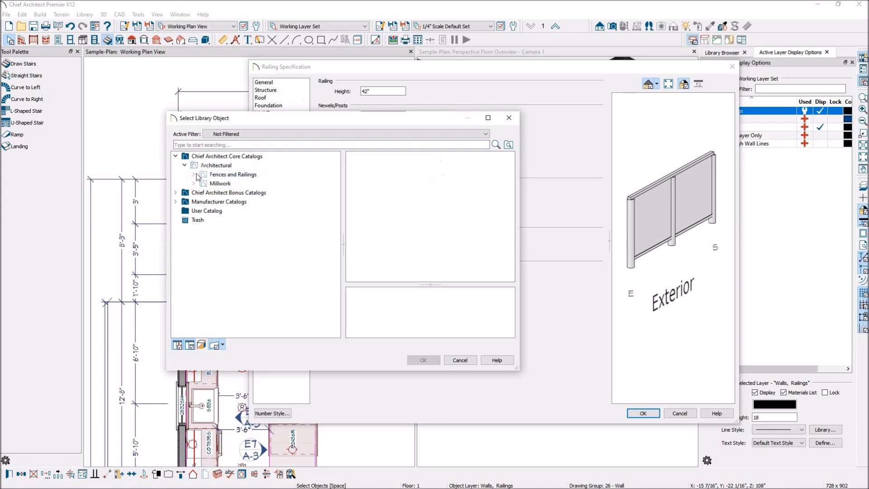
left_click(195, 175)
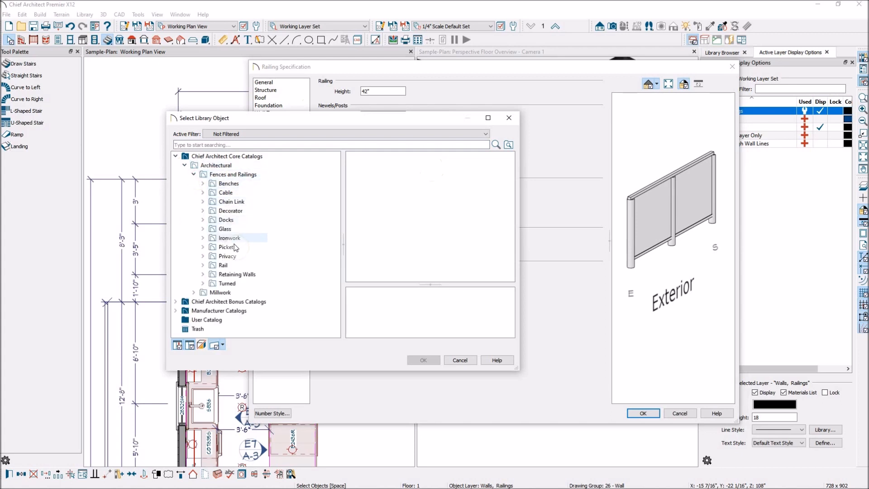
left_click(193, 293)
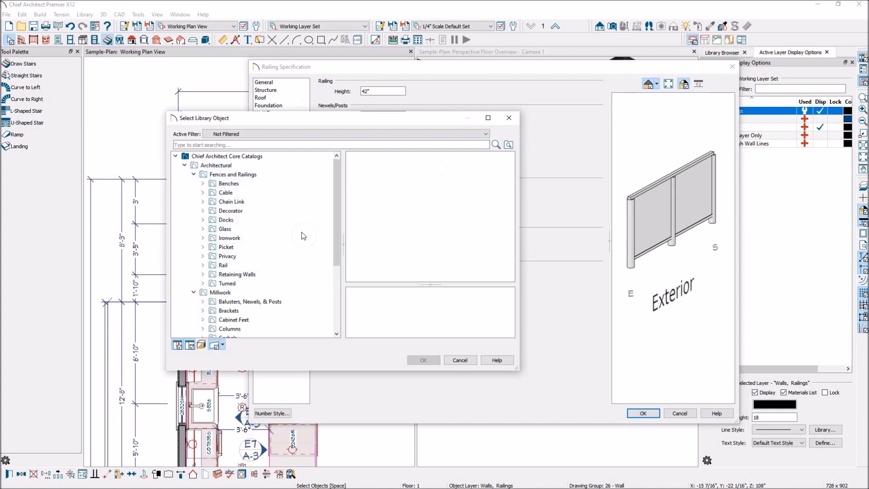
scroll(303, 235, "down", 4)
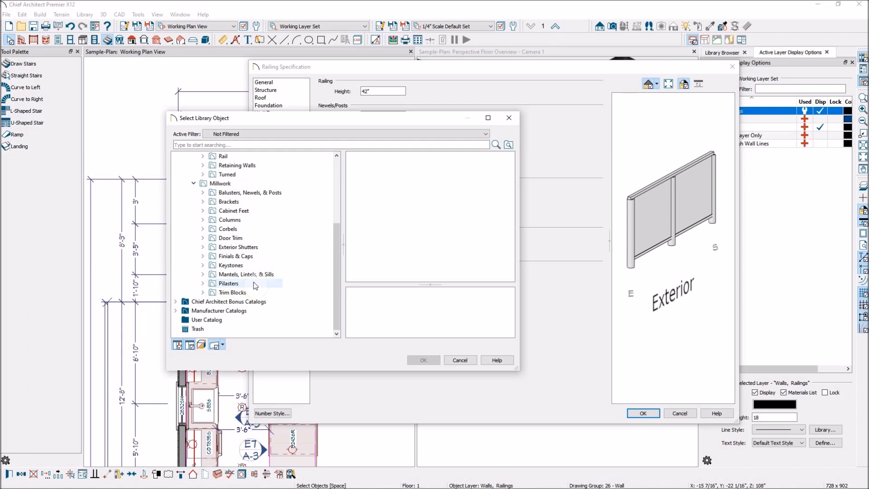
scroll(254, 281, "up", 3)
scroll(254, 281, "up", 1)
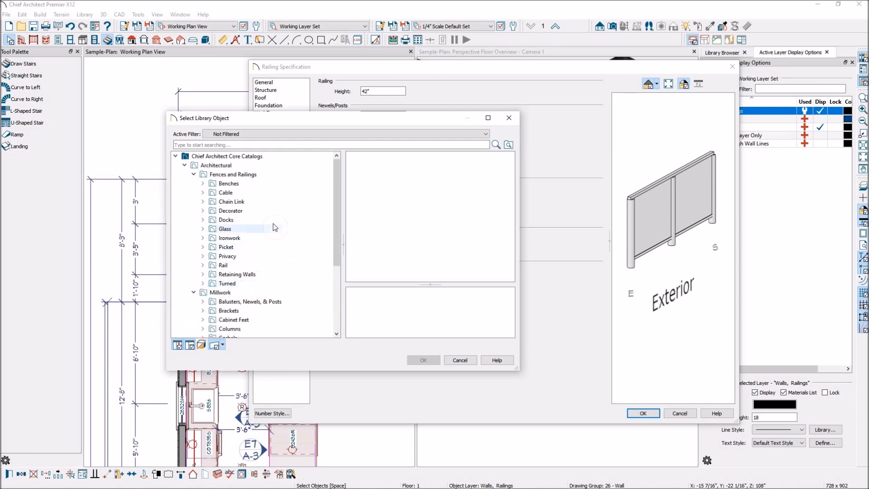
scroll(222, 225, "down", 3)
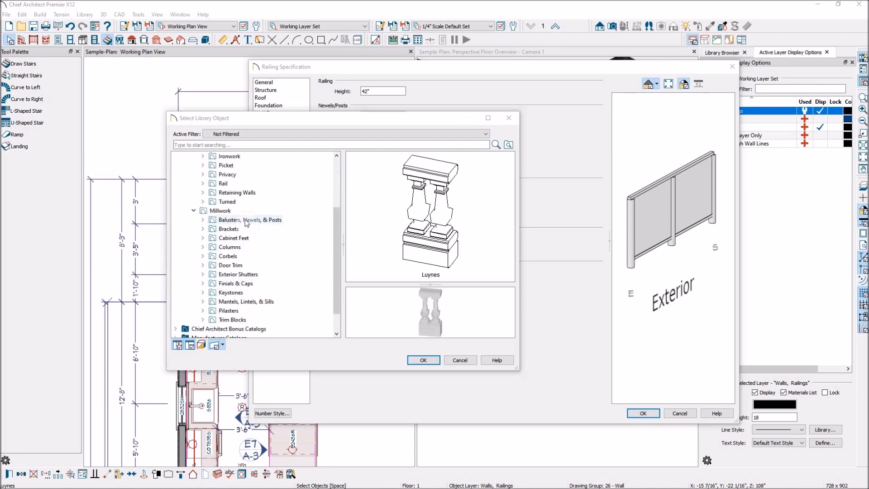
Examine the Balusters, Newels, & Posts styles, including the Twisted ones, and leave the library without choosing one
left_click(231, 221)
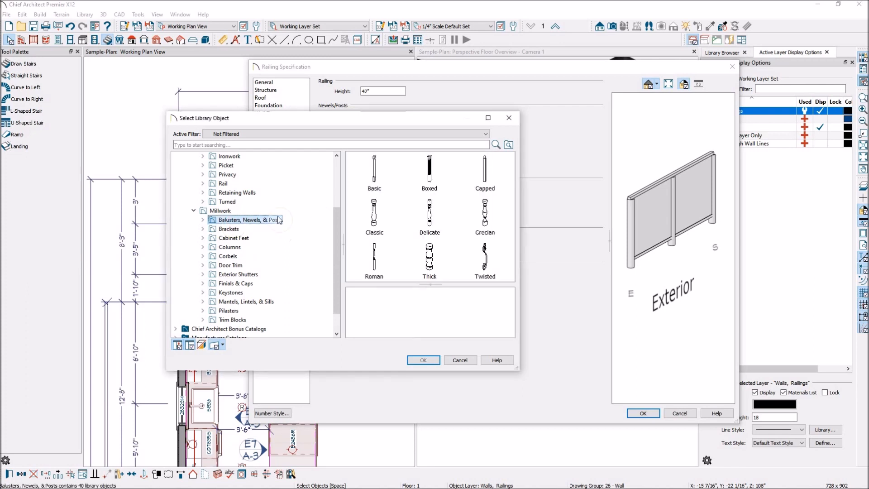
scroll(485, 234, "down", 1)
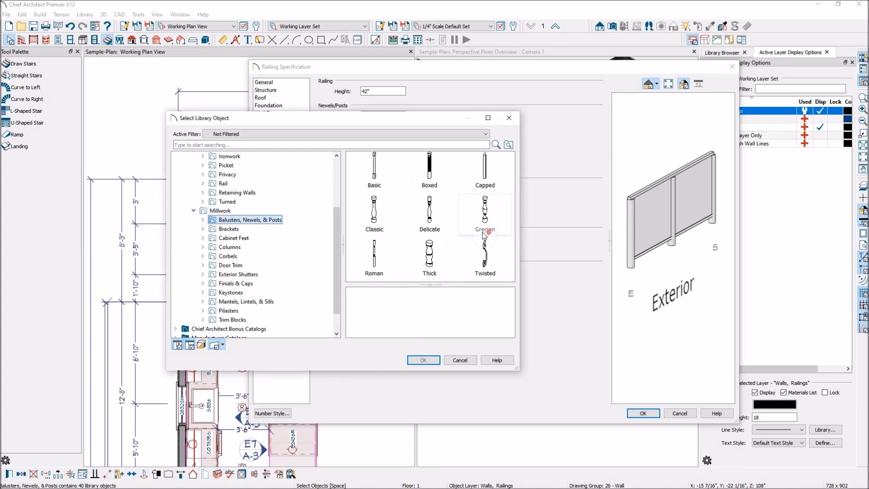
double_click(486, 257)
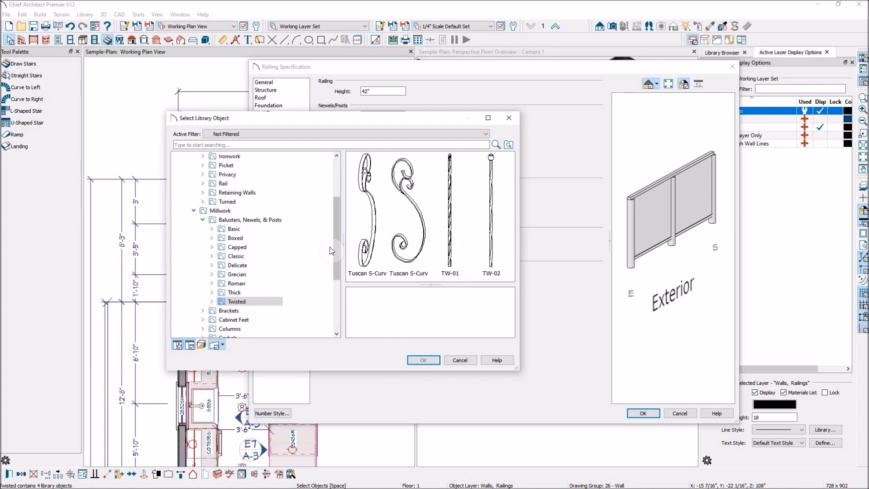
left_click(203, 219)
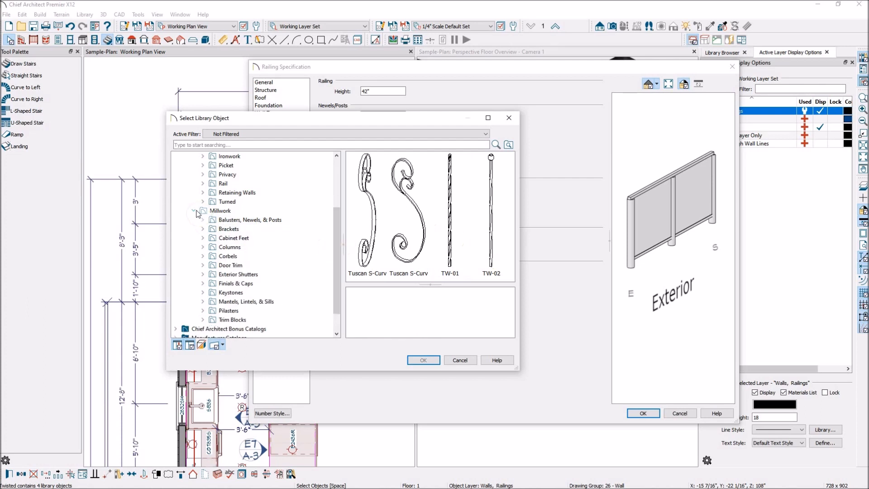
left_click(194, 210)
left_click(452, 361)
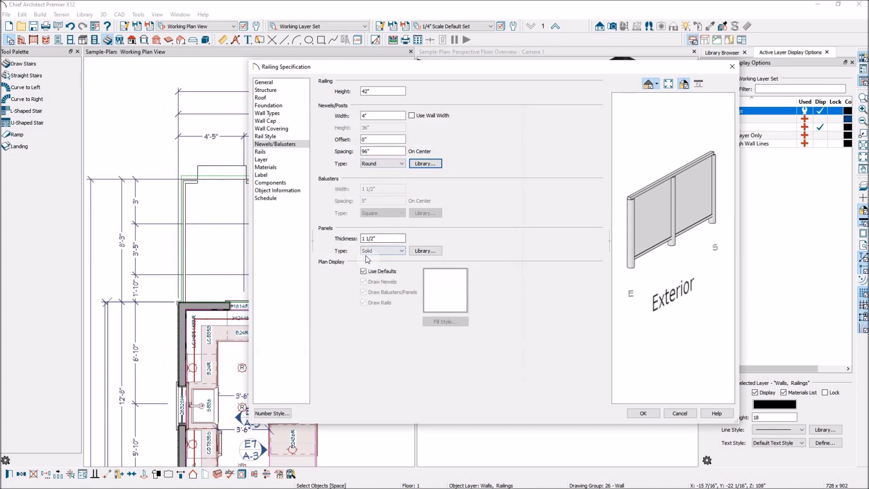
Choose Baluster X from the core catalogs' Ironwork railings as the railing panel type
left_click(437, 251)
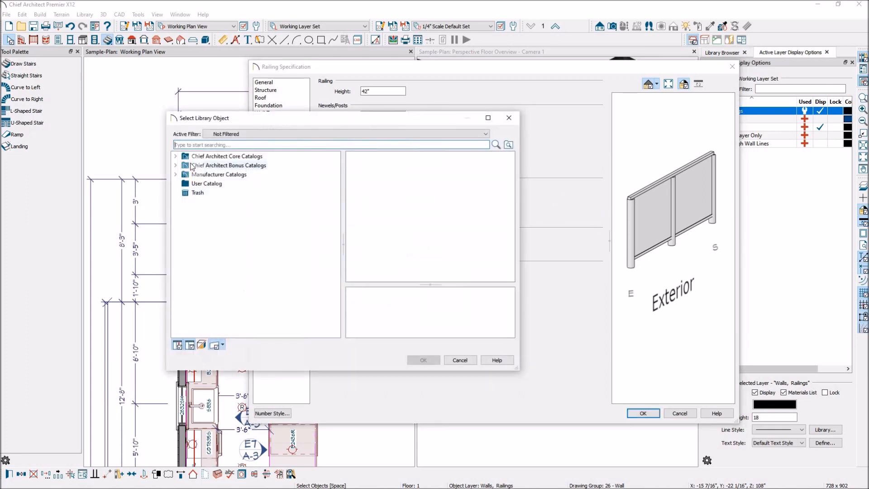
left_click(176, 156)
left_click(185, 165)
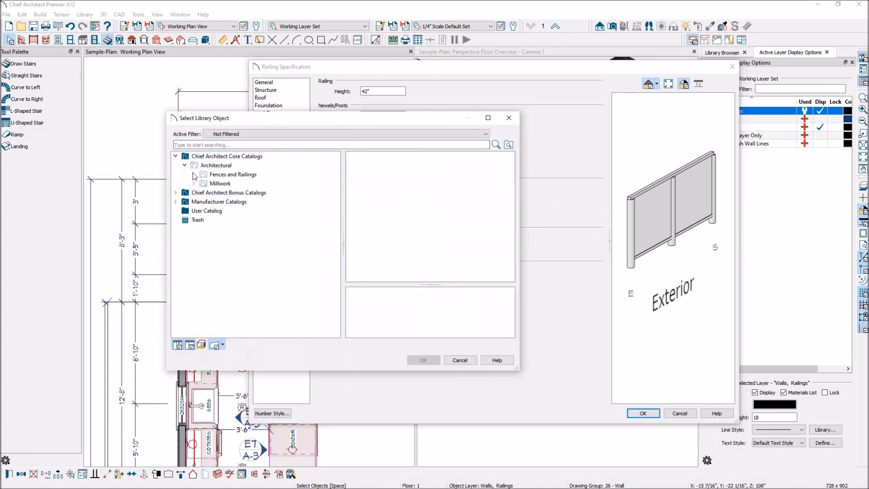
left_click(193, 174)
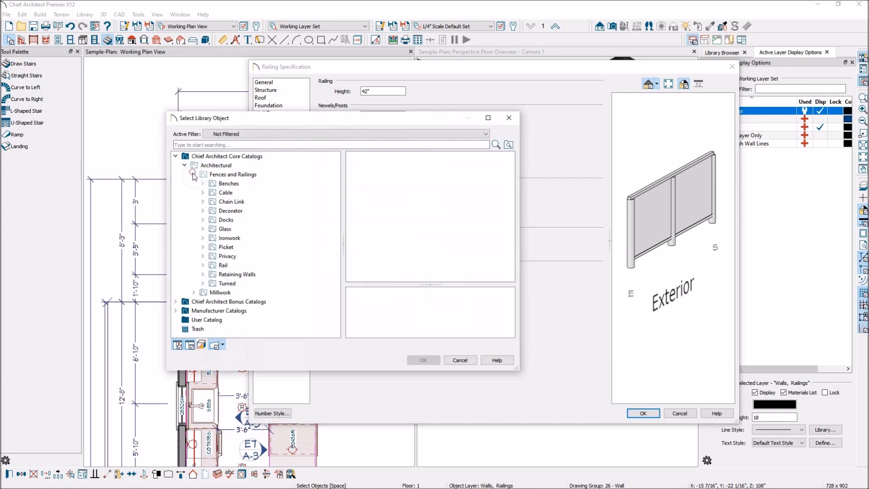
left_click(228, 237)
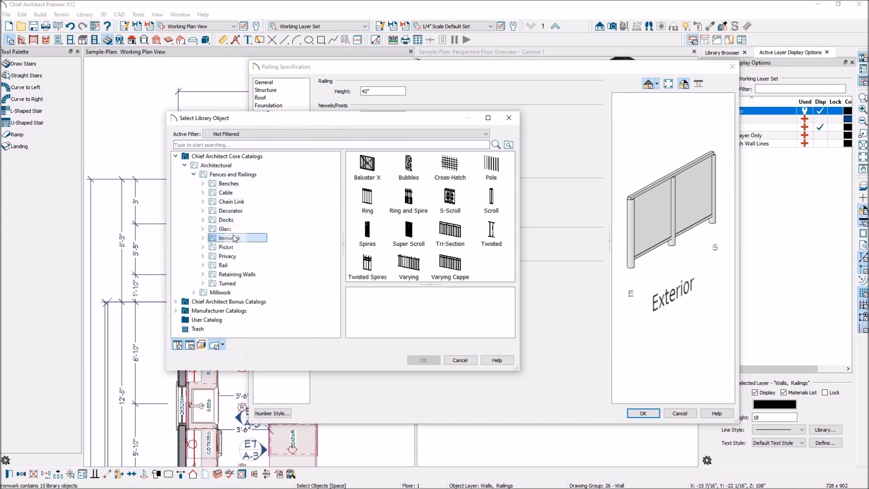
left_click(368, 167)
left_click(423, 359)
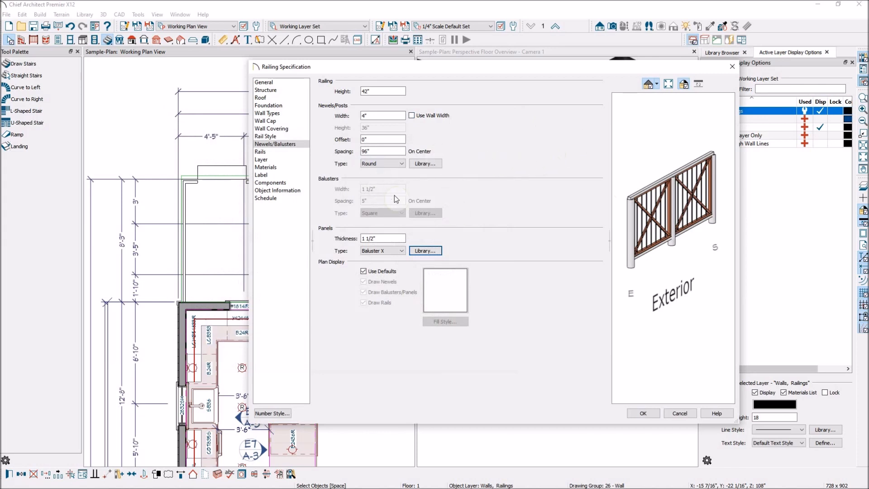
Set the newels/posts to a width of 2" and the Square type, and apply the specification to both deck railings
left_click(384, 119)
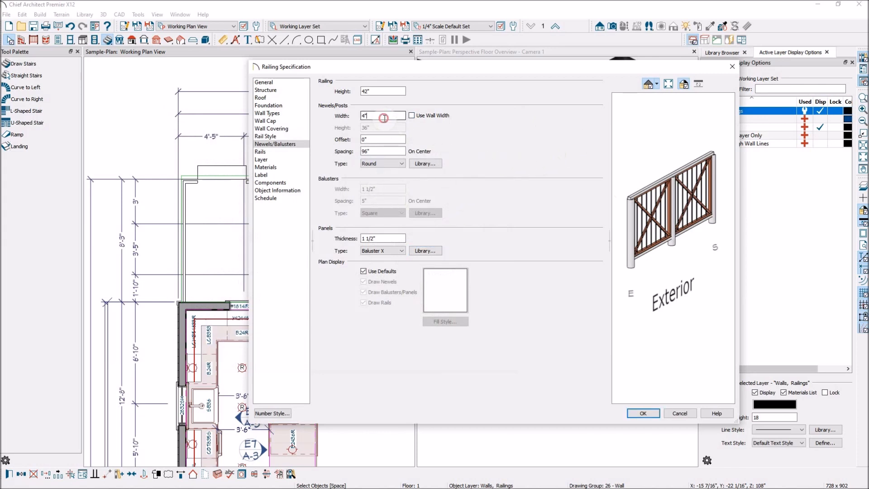
type("2")
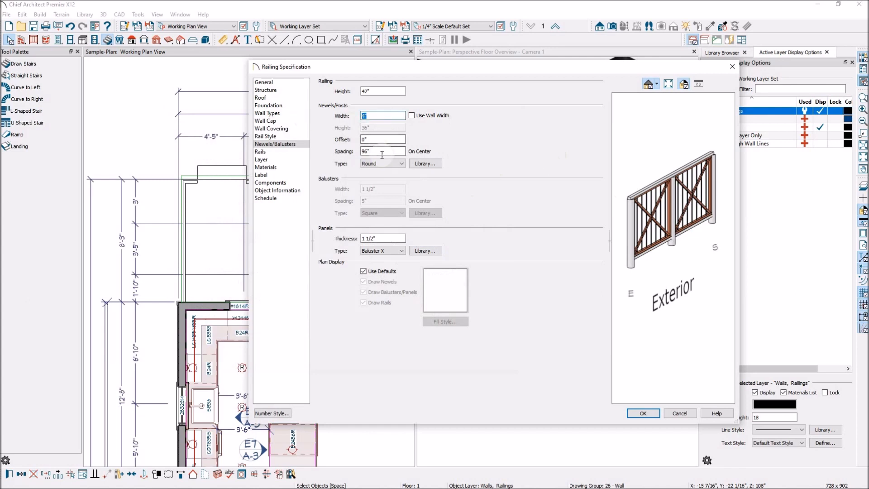
left_click(399, 164)
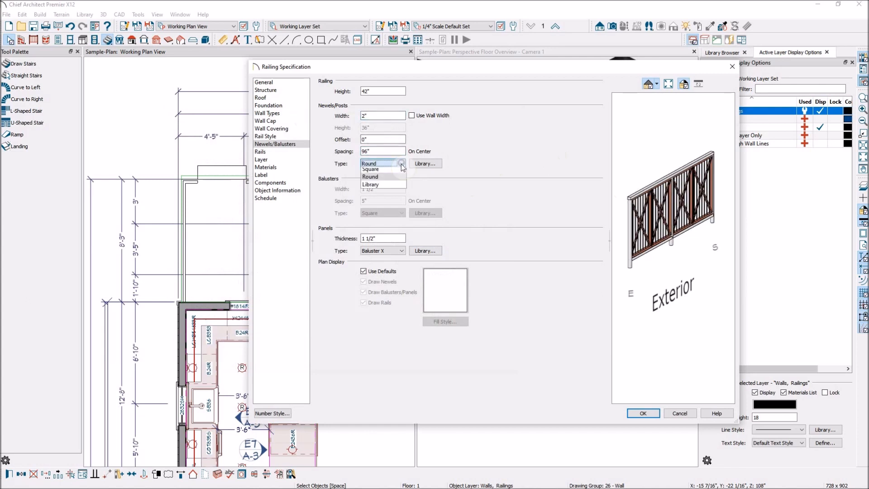
left_click(380, 172)
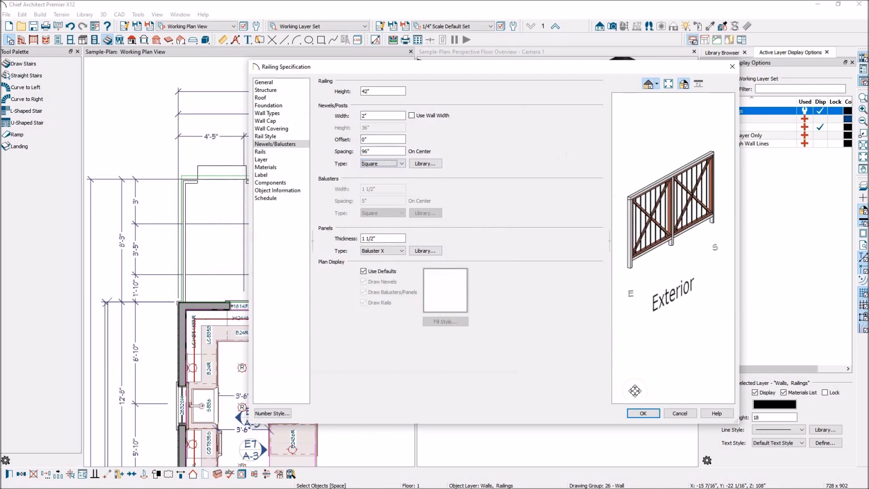
left_click(644, 413)
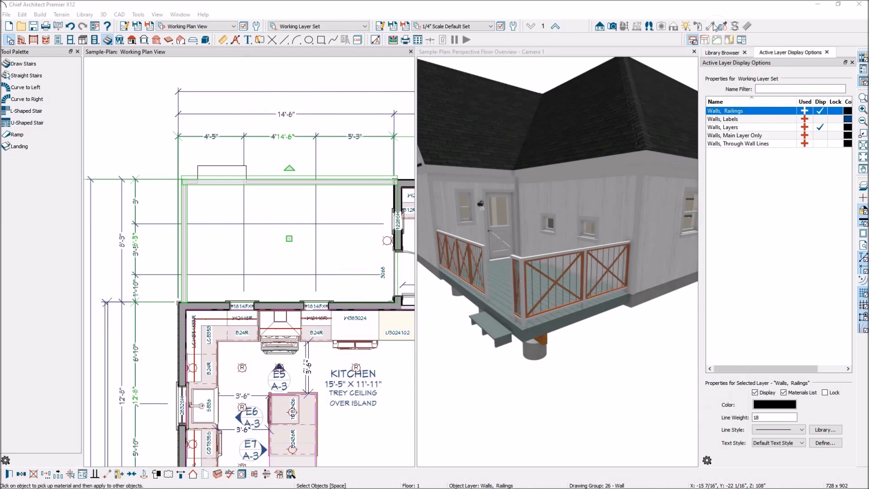
Pick up the Color - Brite material from a railing post in the 3D view and paint the adjacent railing's cedar panel frames with it
left_click(637, 52)
left_click(711, 27)
scroll(588, 302, "up", 5)
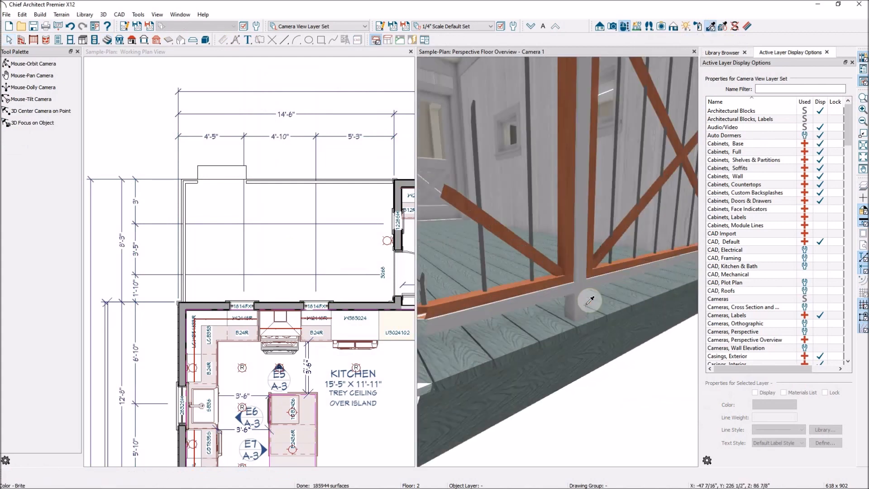
scroll(589, 301, "down", 1)
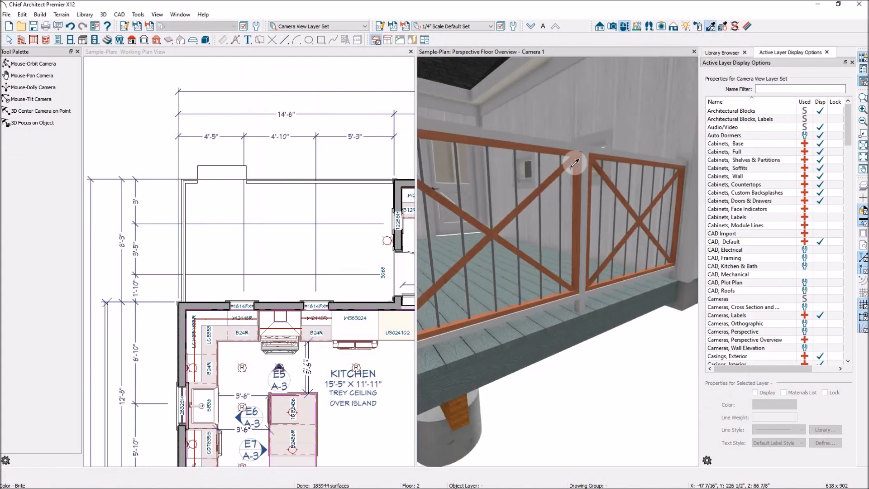
left_click(585, 151)
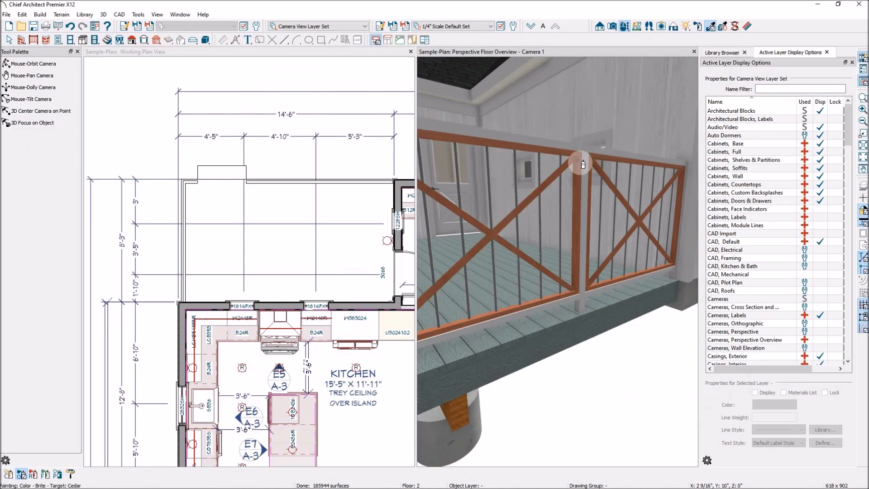
left_click(583, 164)
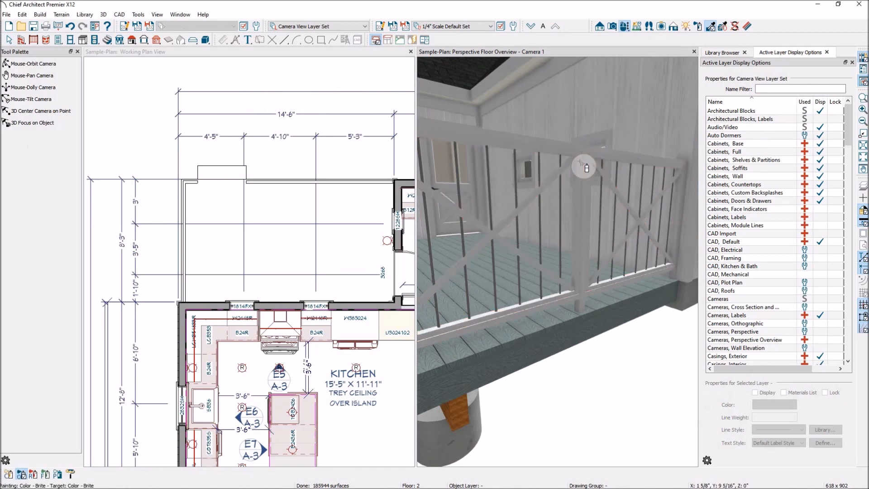
Paint the cedar panel frames of the stair-side railing with Color - Brite and bring the whole deck into view
scroll(642, 204, "down", 5)
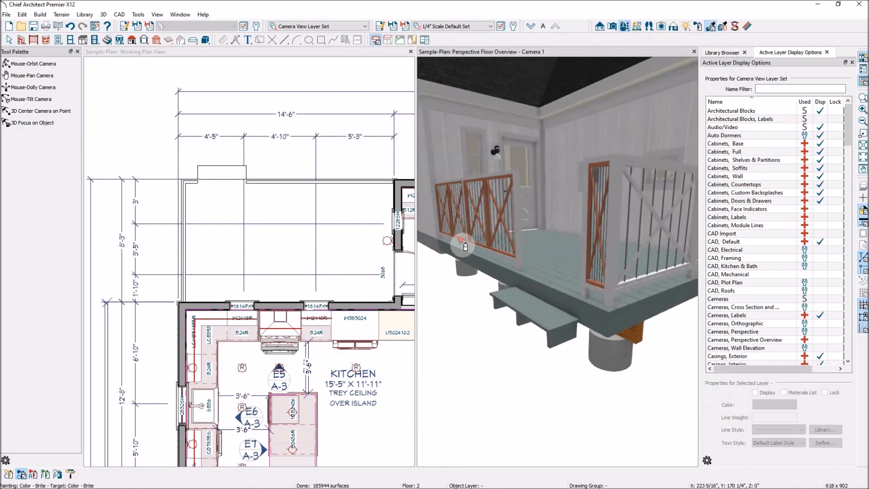
scroll(463, 246, "up", 5)
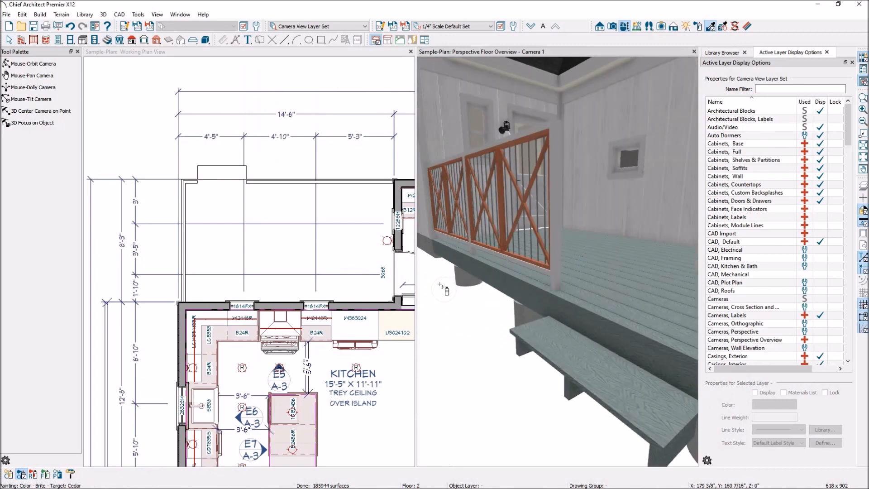
left_click(466, 271)
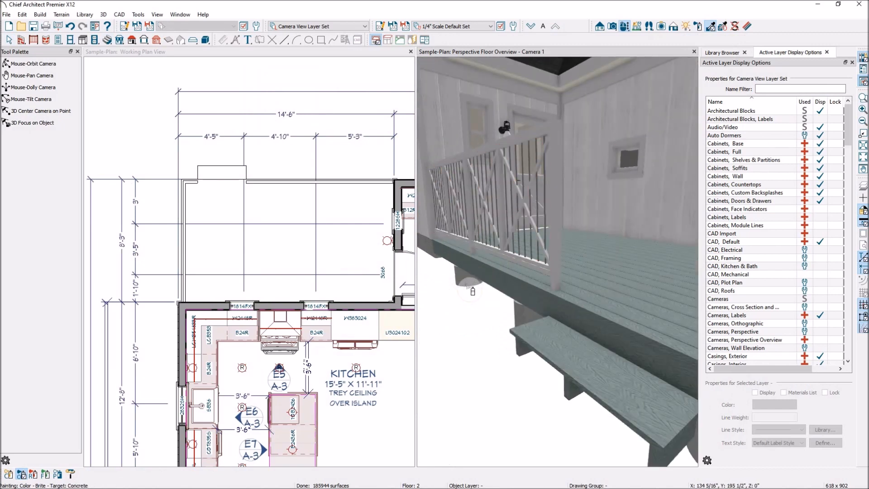
scroll(485, 272, "down", 5)
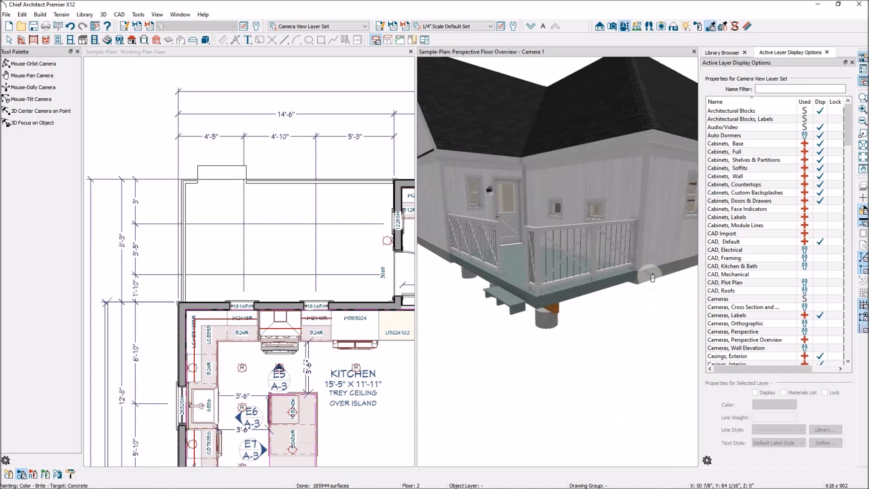